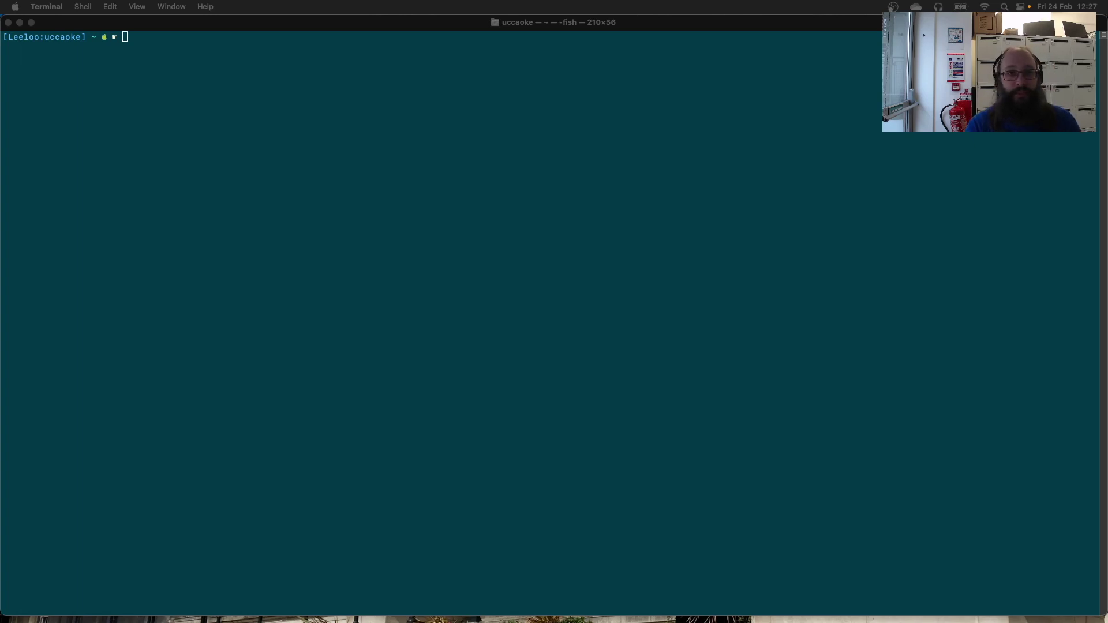
# - Run 'multipass list' showing no instances, then 'multipass --help' for its available commands
pyautogui.click(486, 100)
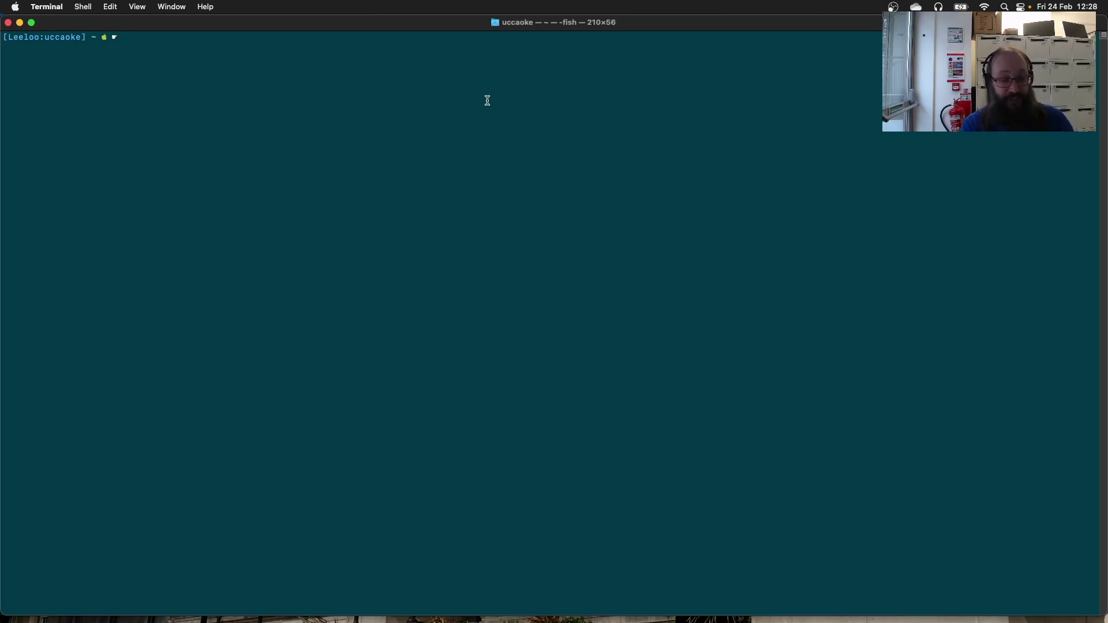
pyautogui.write('m')
pyautogui.press('Right')
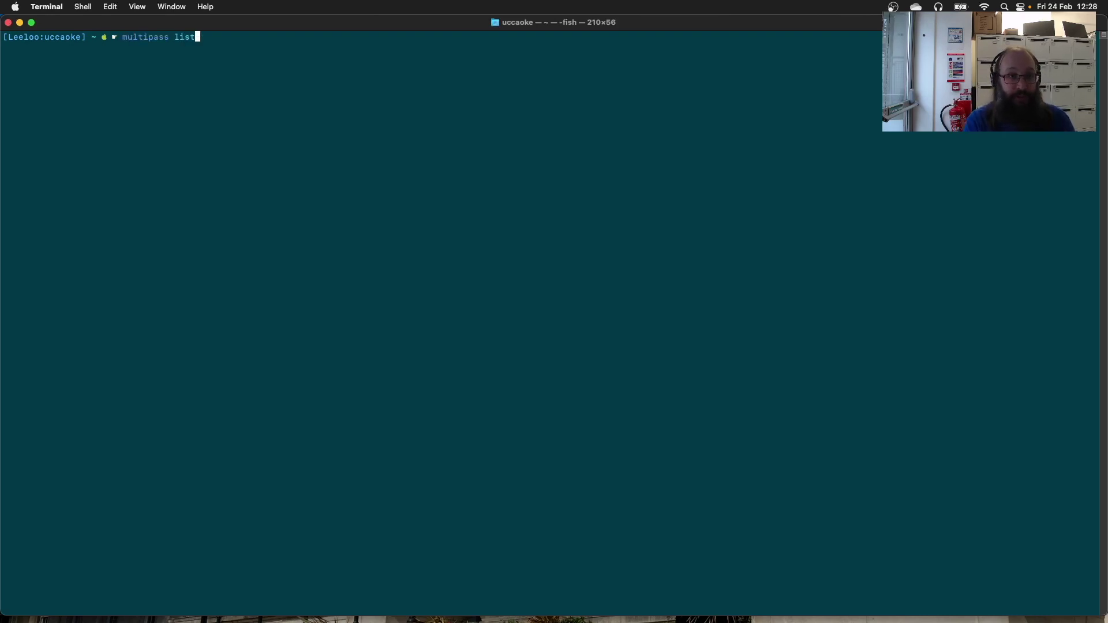
pyautogui.press('Return')
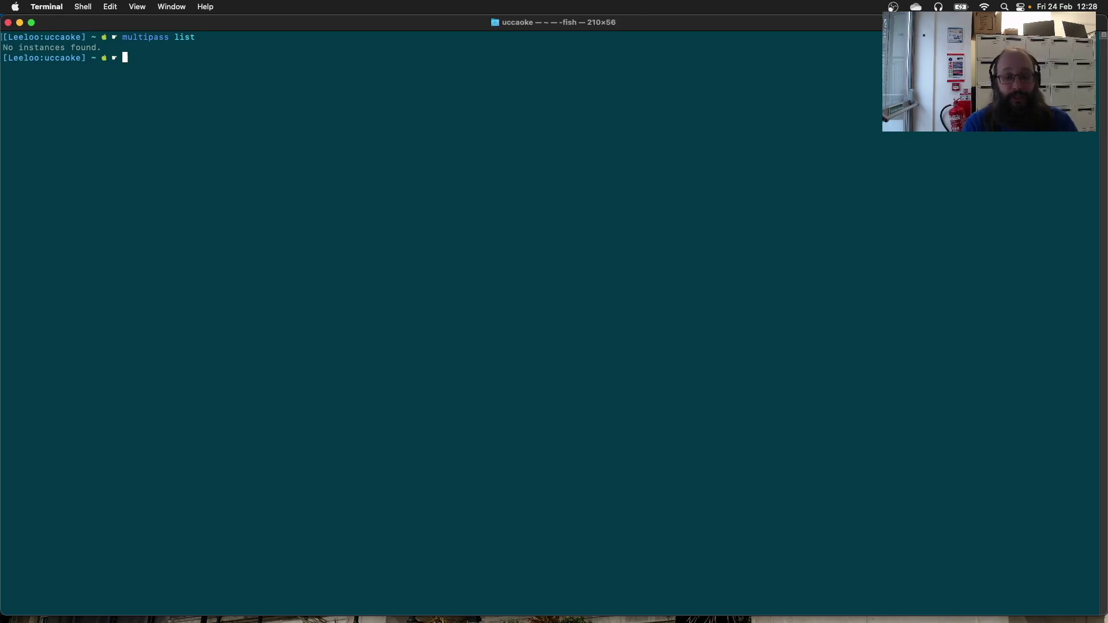
pyautogui.write('multipass -')
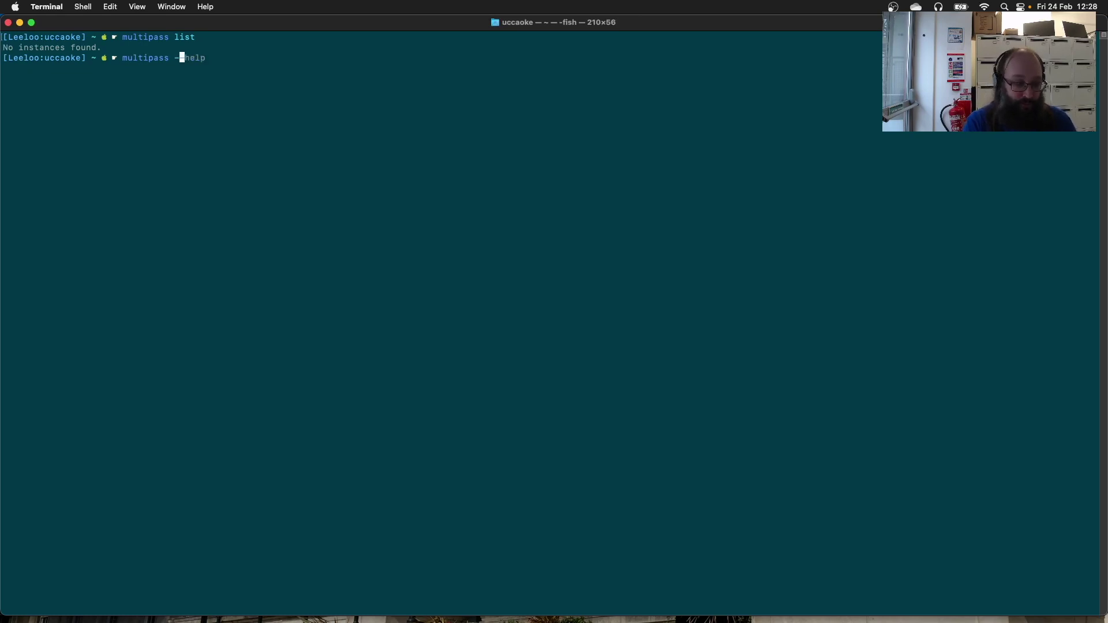
pyautogui.write('-')
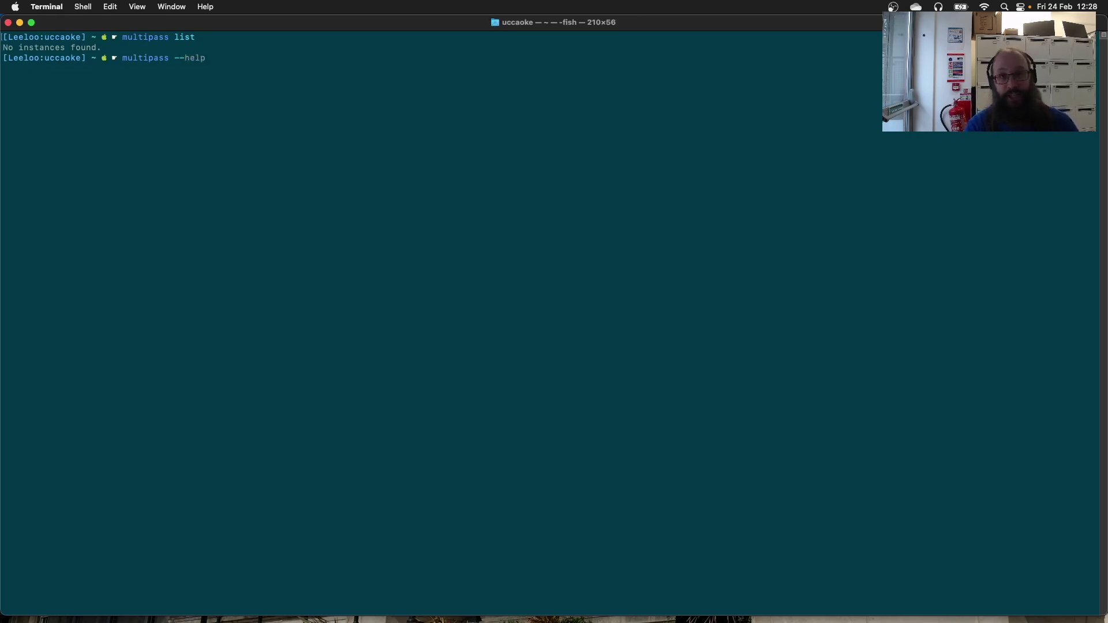
pyautogui.write('h')
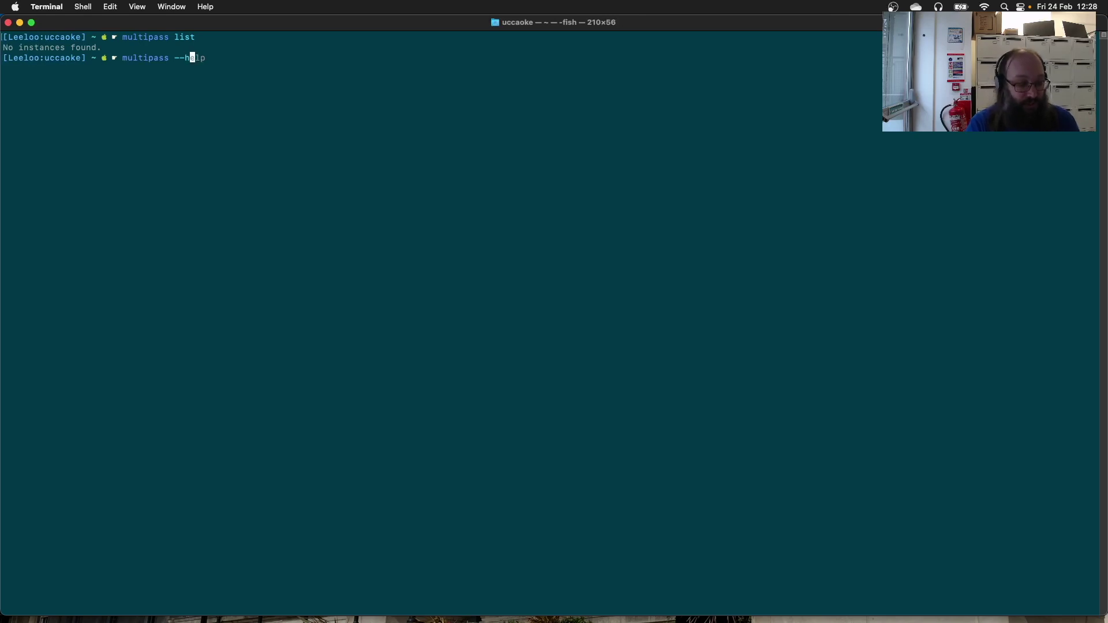
pyautogui.write('elp')
pyautogui.press('Return')
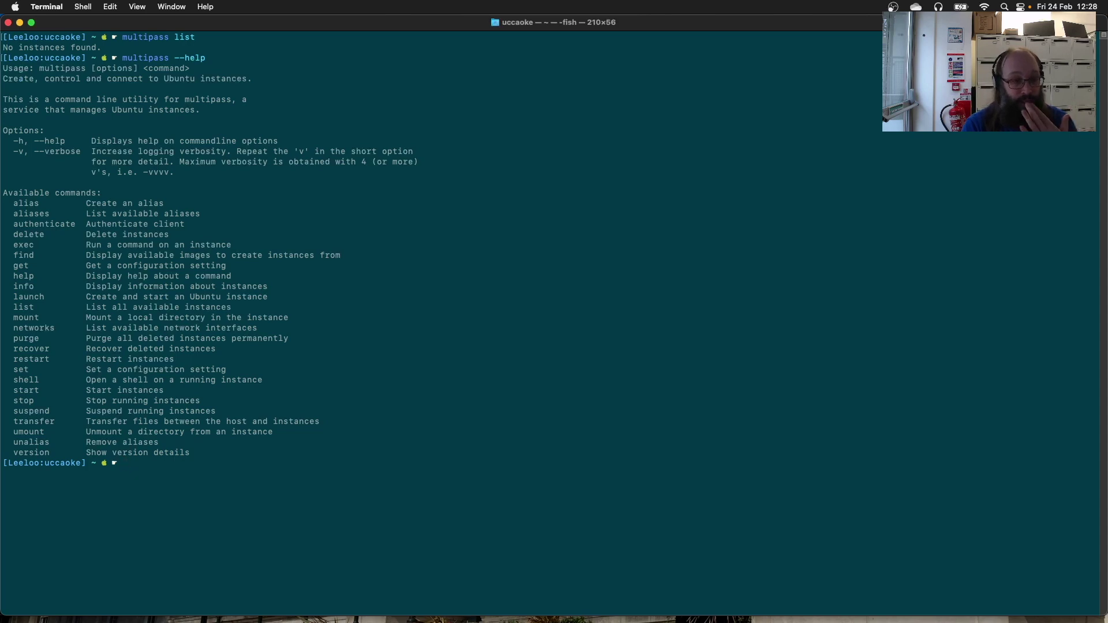
pyautogui.write('mul')
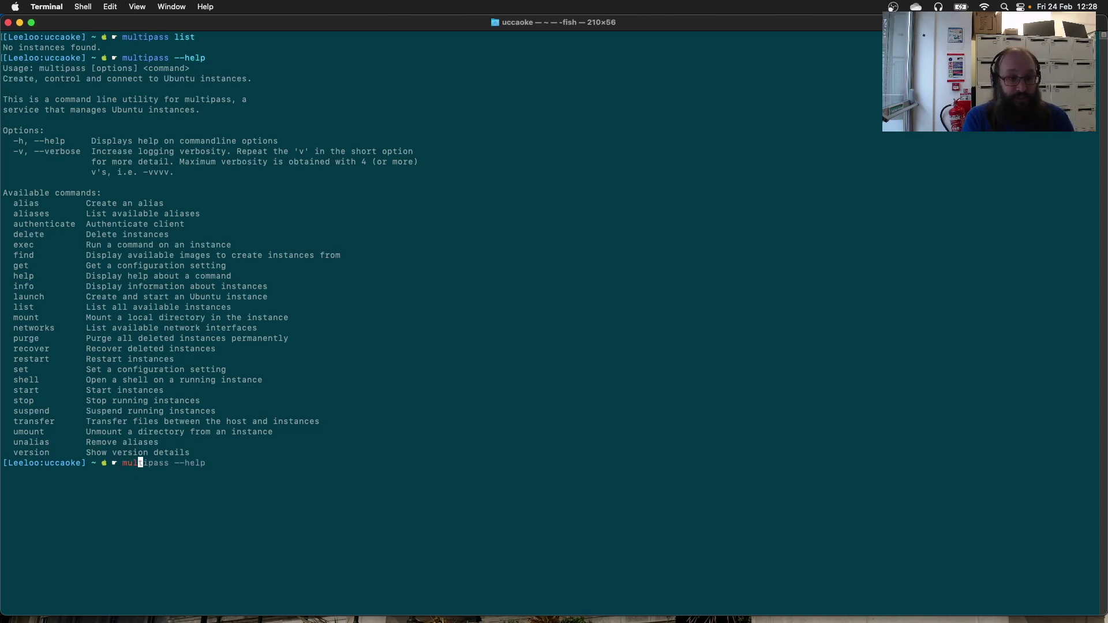
pyautogui.write('tipass --la')
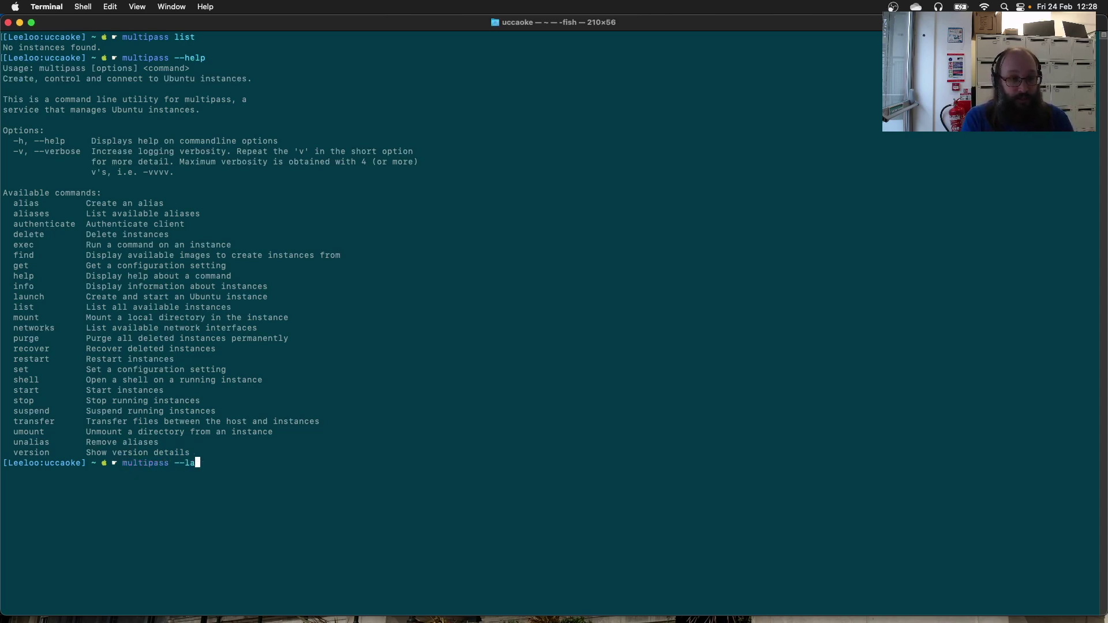
# - List instances again, then run 'multipass launch --name video' until 'Launched: video' appears
pyautogui.press('BackSpace')
pyautogui.press('BackSpace')
pyautogui.press('BackSpace')
pyautogui.press('BackSpace')
pyautogui.write('list')
pyautogui.press('Return')
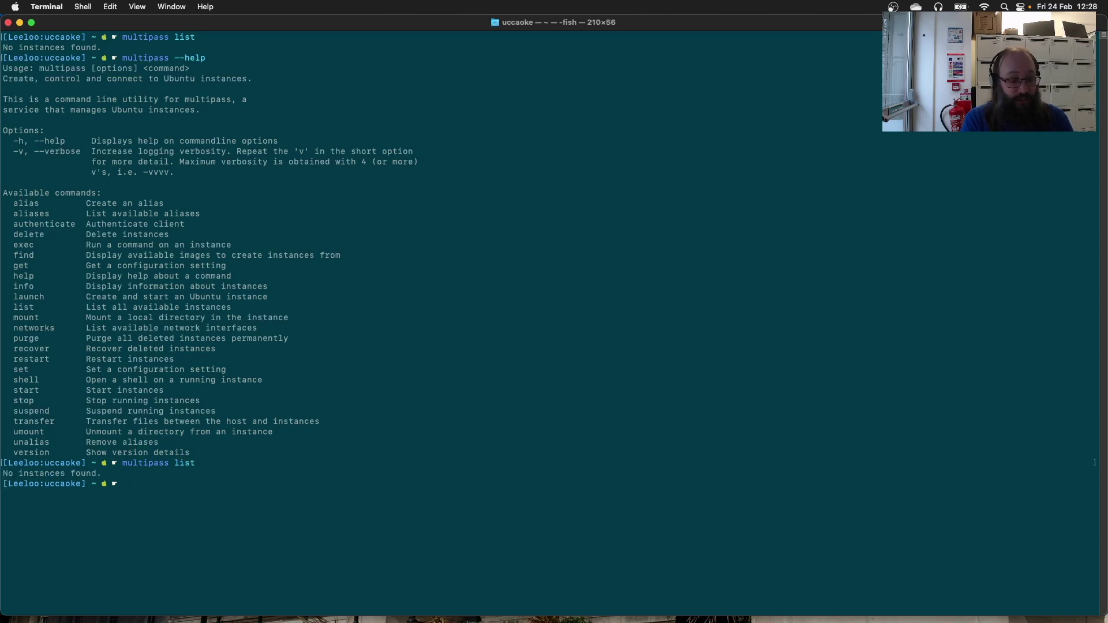
pyautogui.write('mu')
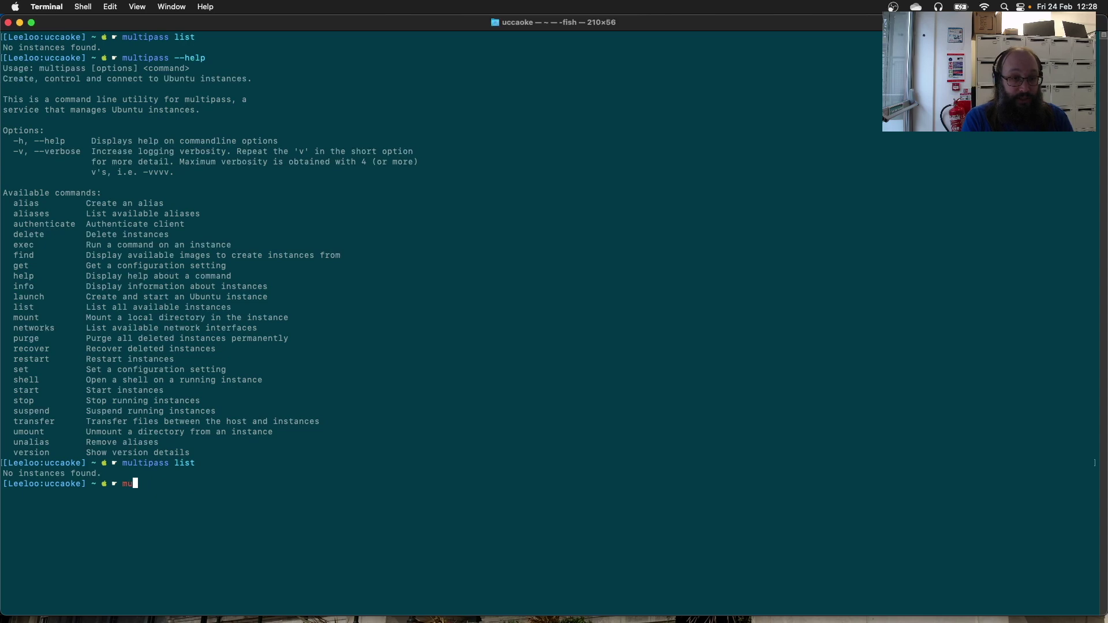
pyautogui.write('tipass')
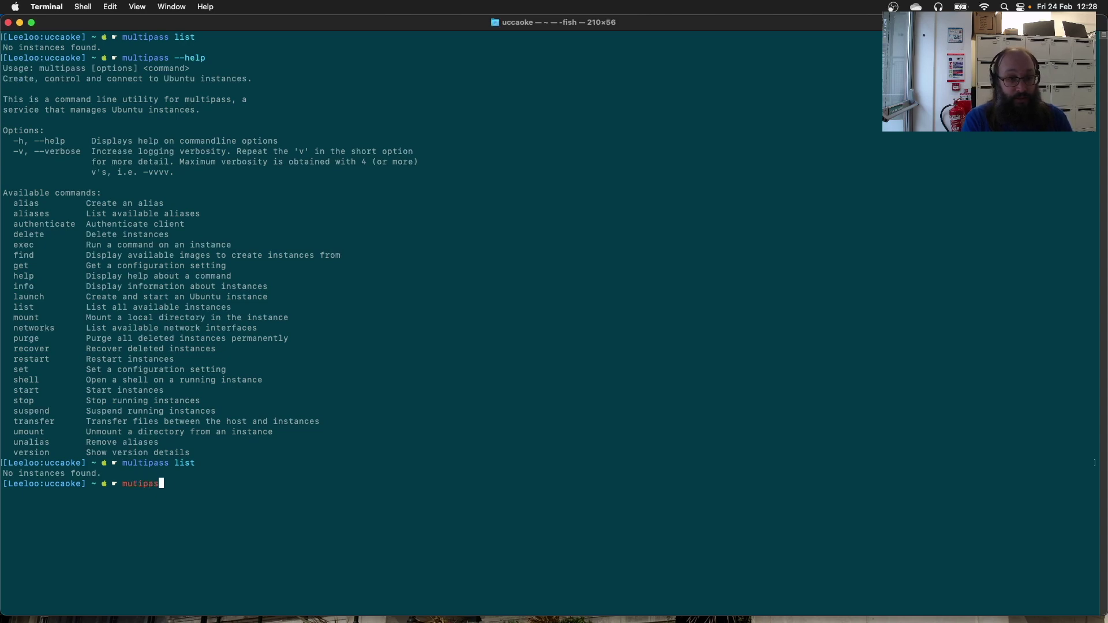
pyautogui.press('Left')
pyautogui.press('Left')
pyautogui.press('Left')
pyautogui.write('l')
pyautogui.press('Right')
pyautogui.press('Right')
pyautogui.press('Right')
pyautogui.press('Right')
pyautogui.press('Right')
pyautogui.press('Right')
pyautogui.write('lauch')
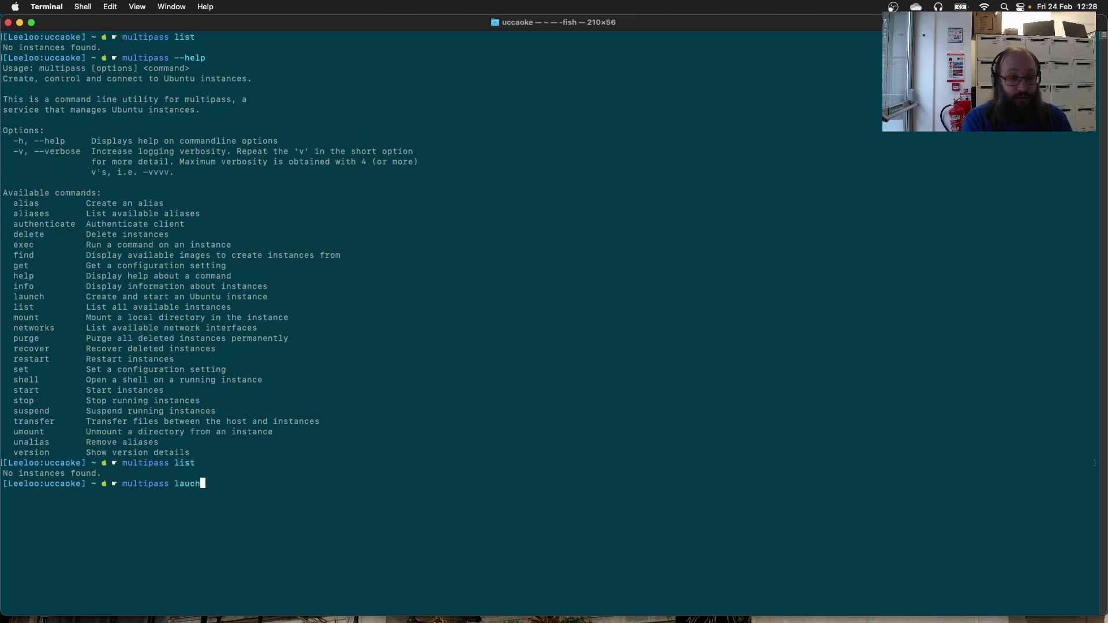
pyautogui.press('Left')
pyautogui.press('Left')
pyautogui.write('n')
pyautogui.press('End')
pyautogui.write('--name ')
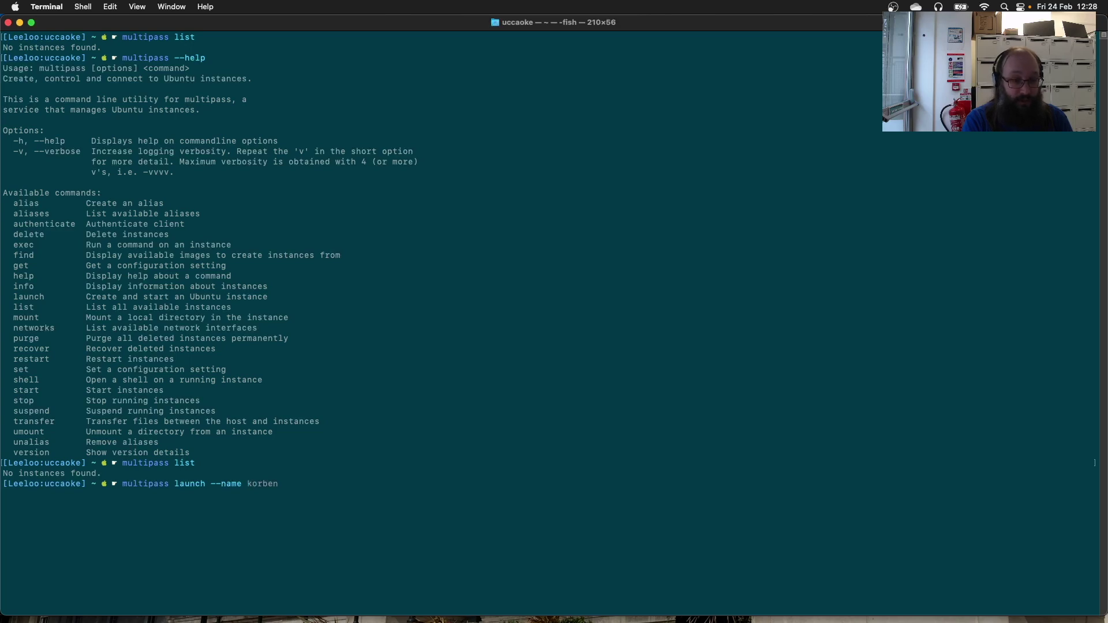
pyautogui.write('video')
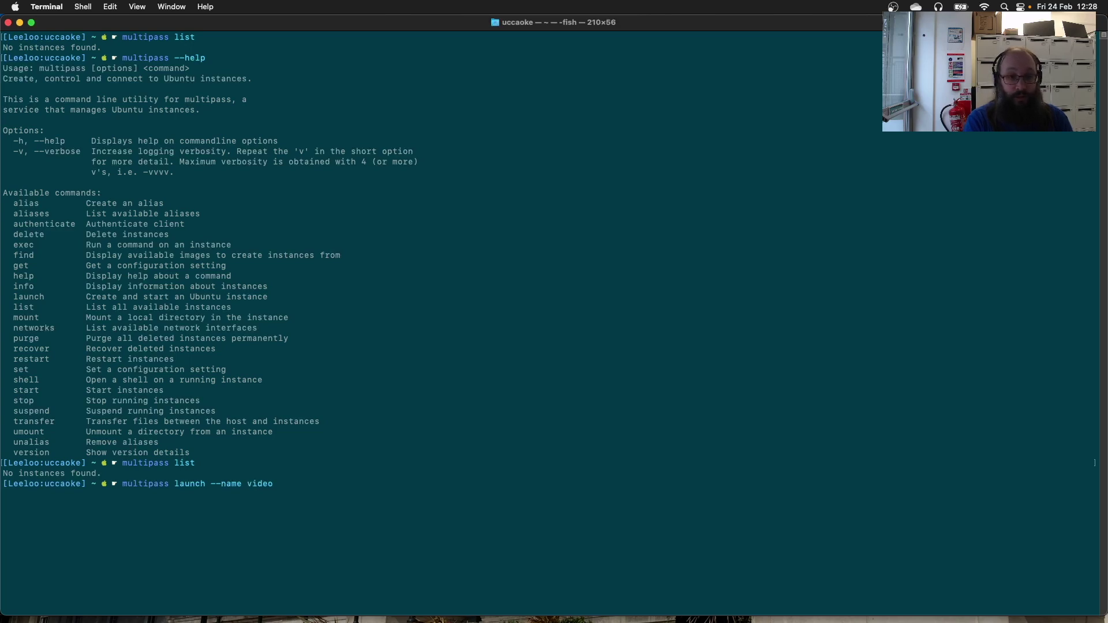
pyautogui.press('Return')
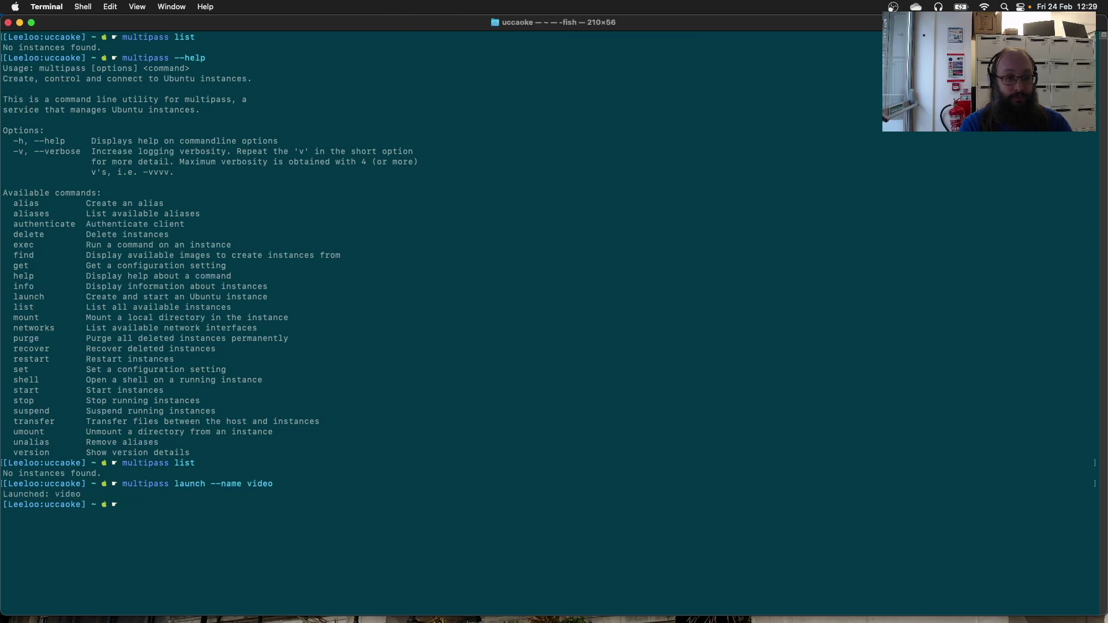
pyautogui.write('m')
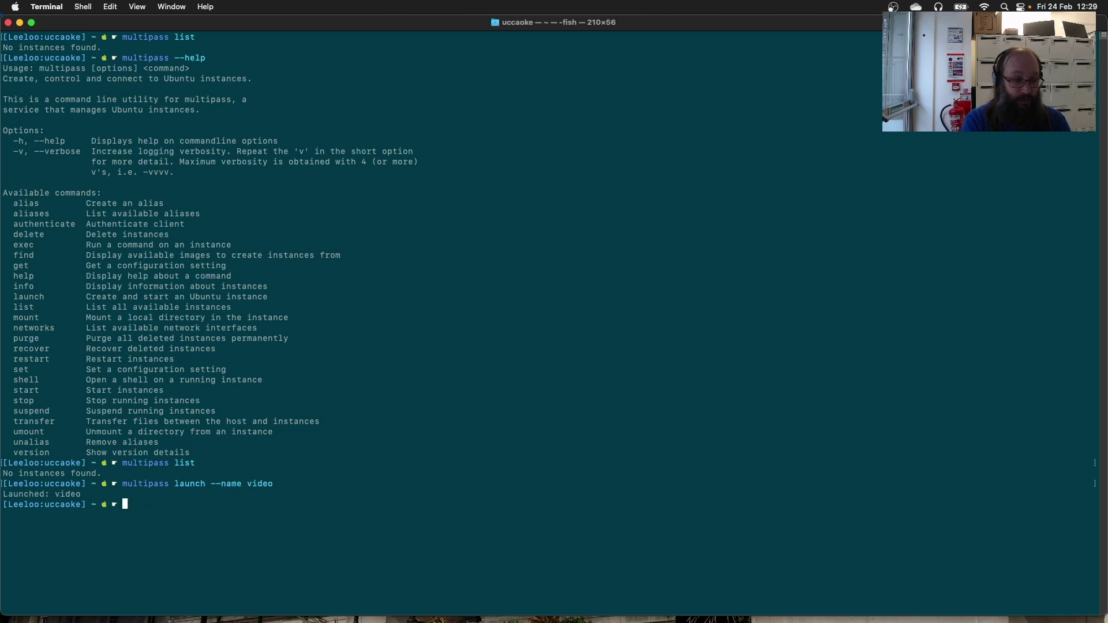
pyautogui.press('Up')
pyautogui.press('Up')
# - List the running video instance, enter it with 'multipass shell video' and run 'uname -a'
pyautogui.press('Return')
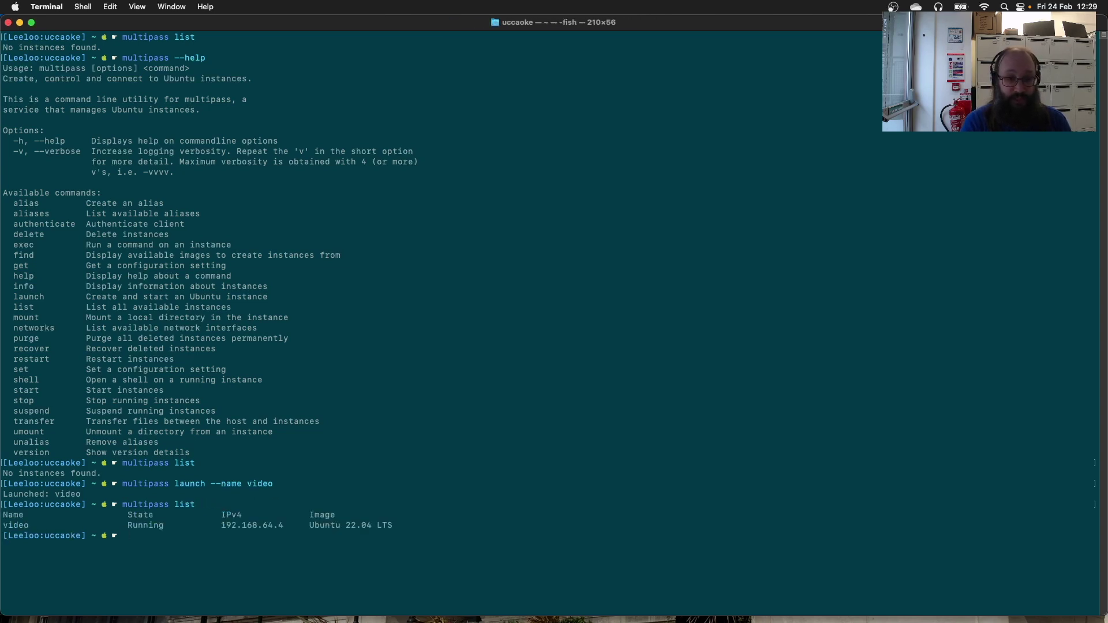
pyautogui.write('multipa')
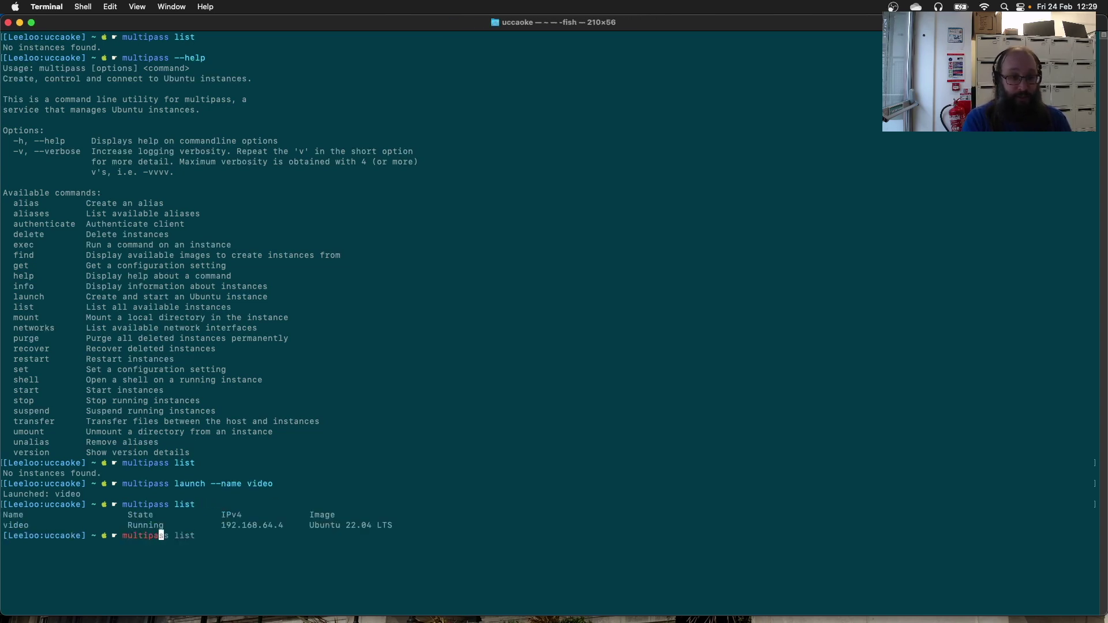
pyautogui.write('ss i')
pyautogui.press('BackSpace')
pyautogui.write('shell')
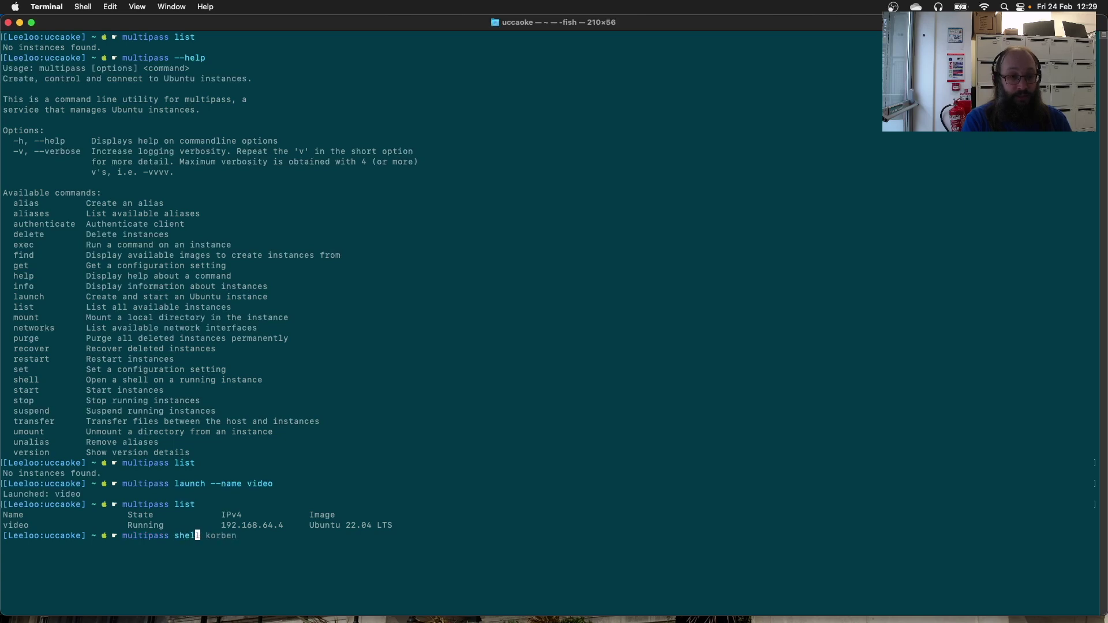
pyautogui.write(' u')
pyautogui.write('b')
pyautogui.write('deo')
pyautogui.press('Return')
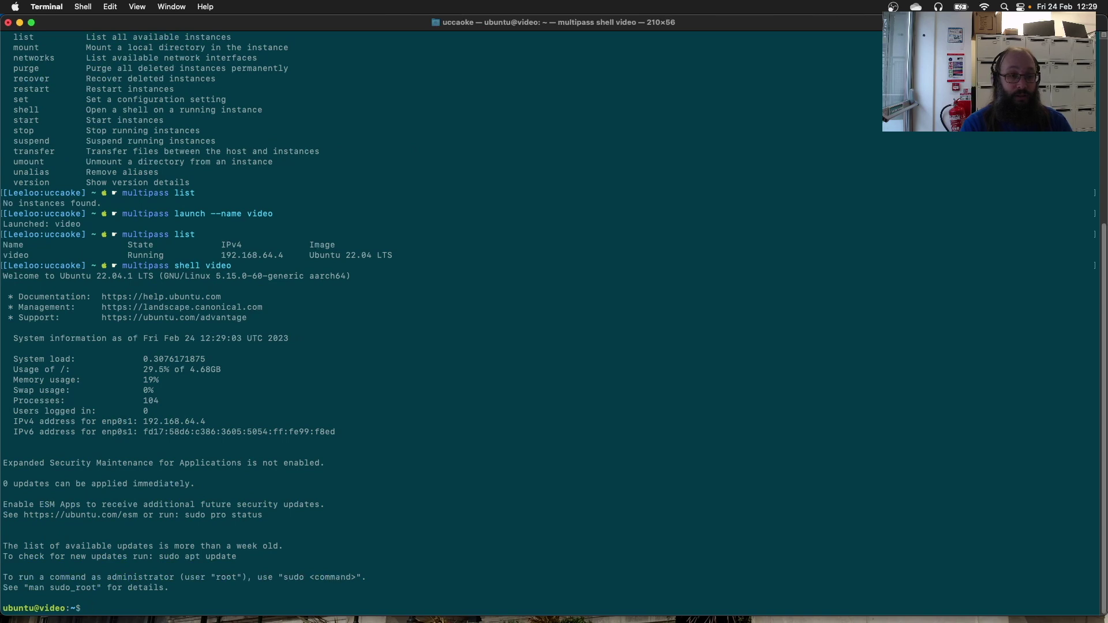
pyautogui.write('una')
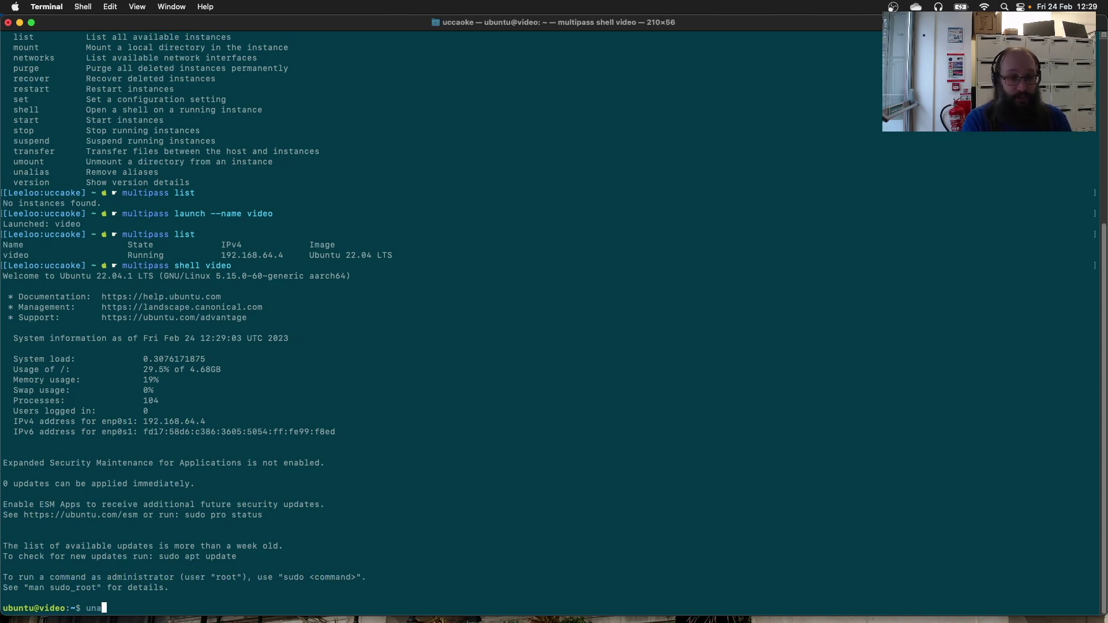
pyautogui.write('me -a')
pyautogui.press('Return')
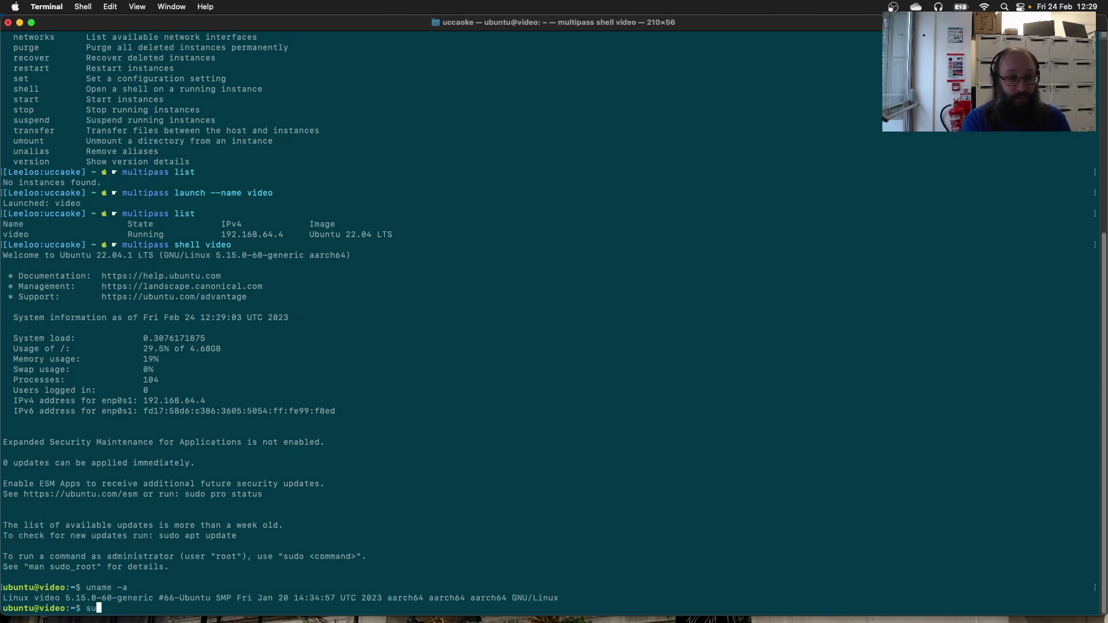
pyautogui.write('sudo su')
# - Become root with sudo su, run apt update and apt dist-upgrade, accepting upgrades and service restarts
pyautogui.press('Return')
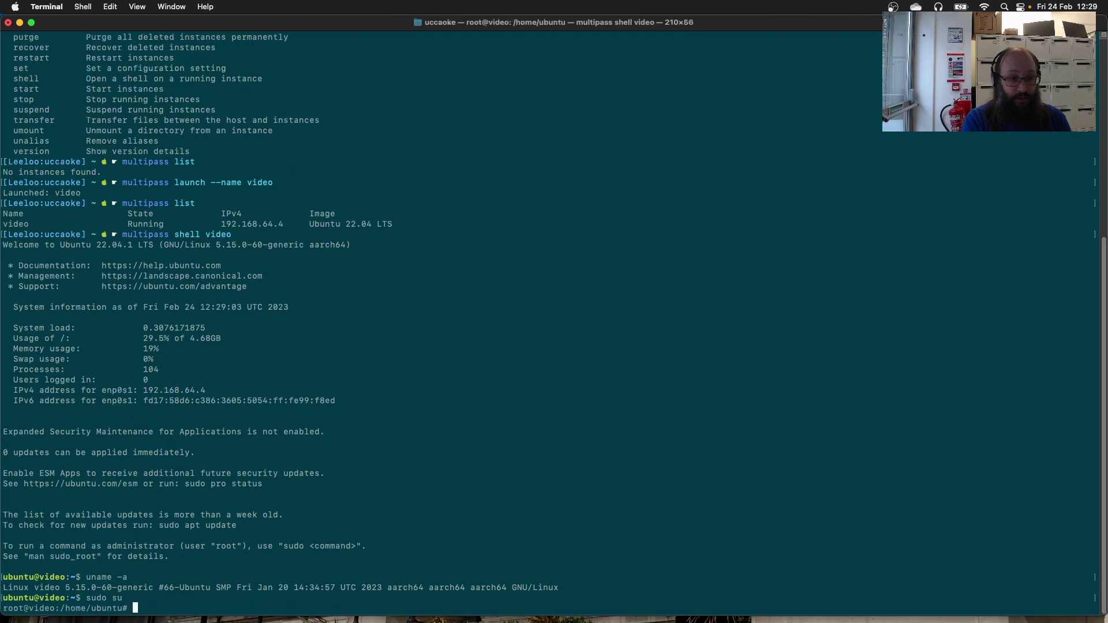
pyautogui.write('apt up')
pyautogui.write('date')
pyautogui.press('Return')
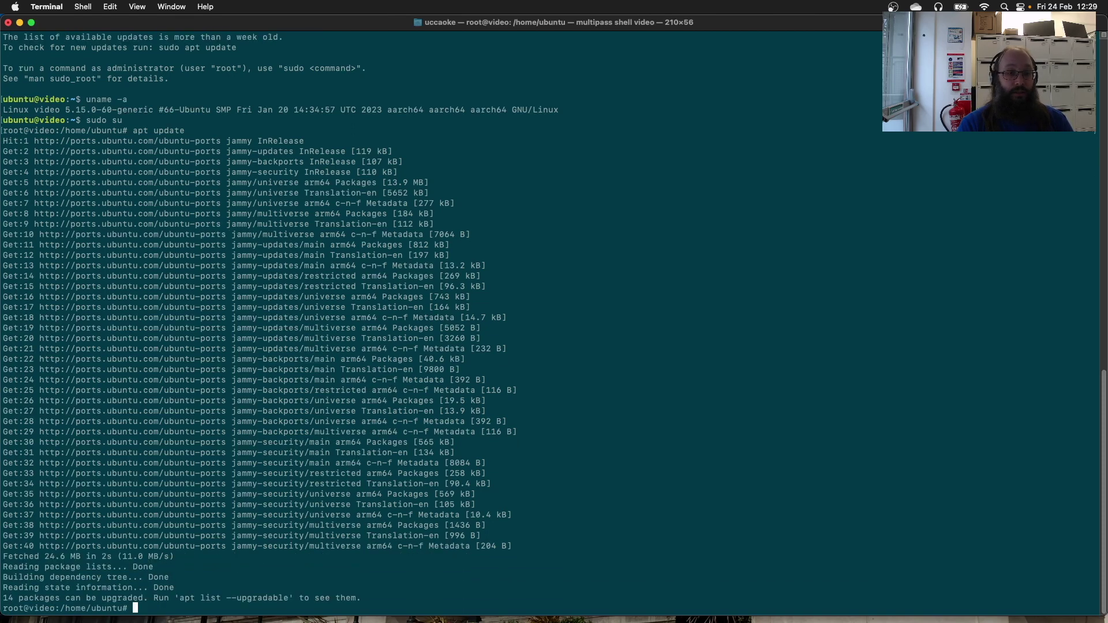
pyautogui.write('apt dist-upg')
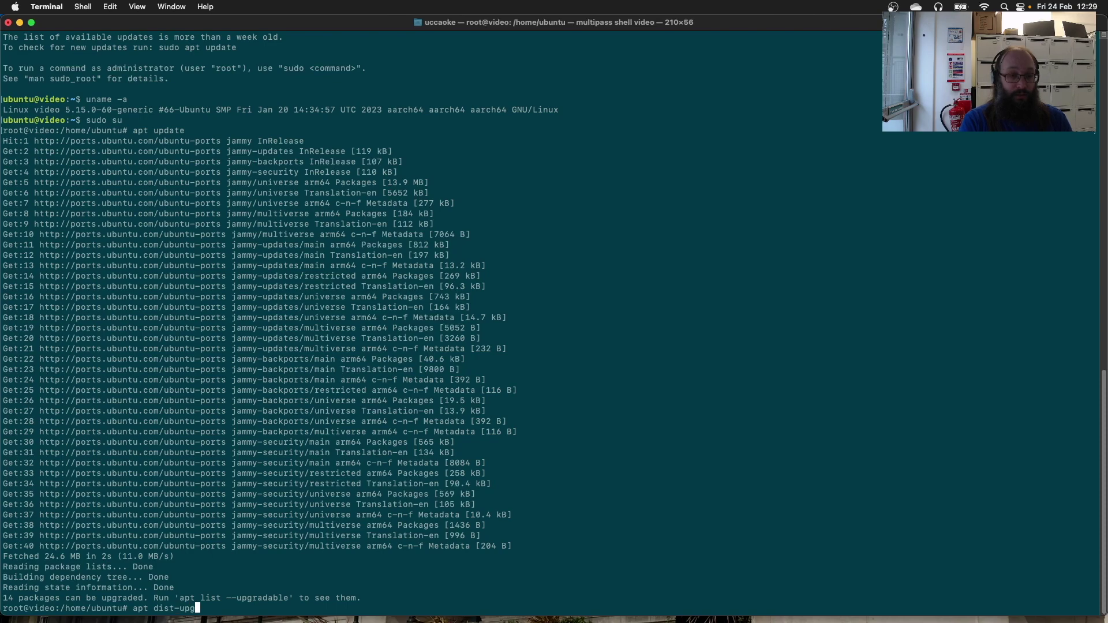
pyautogui.write('rade')
pyautogui.press('Return')
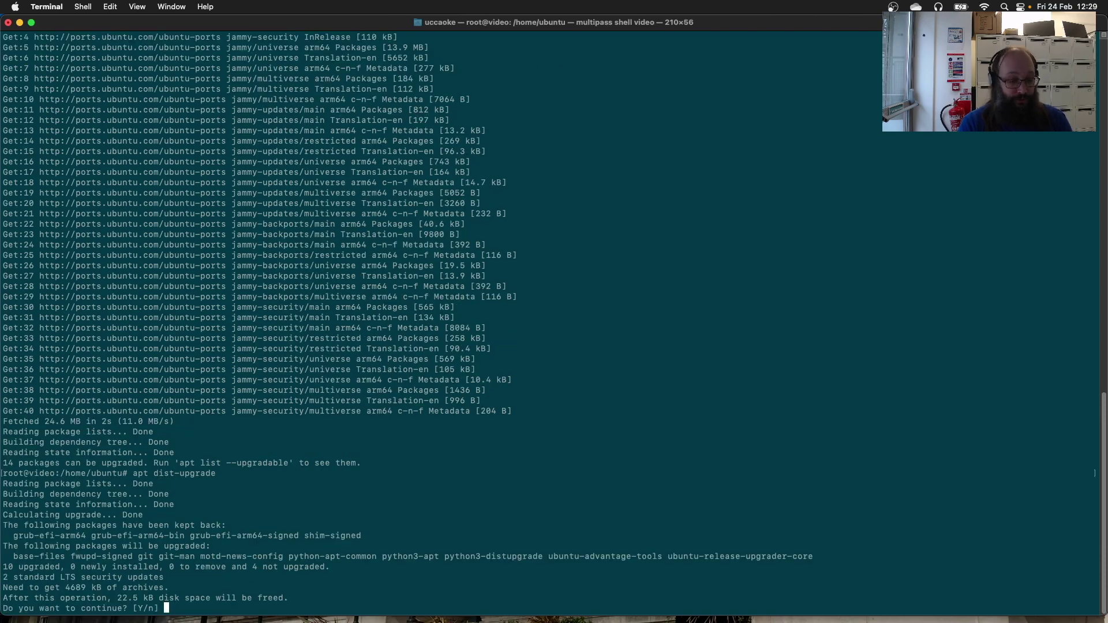
pyautogui.write('y')
pyautogui.press('Return')
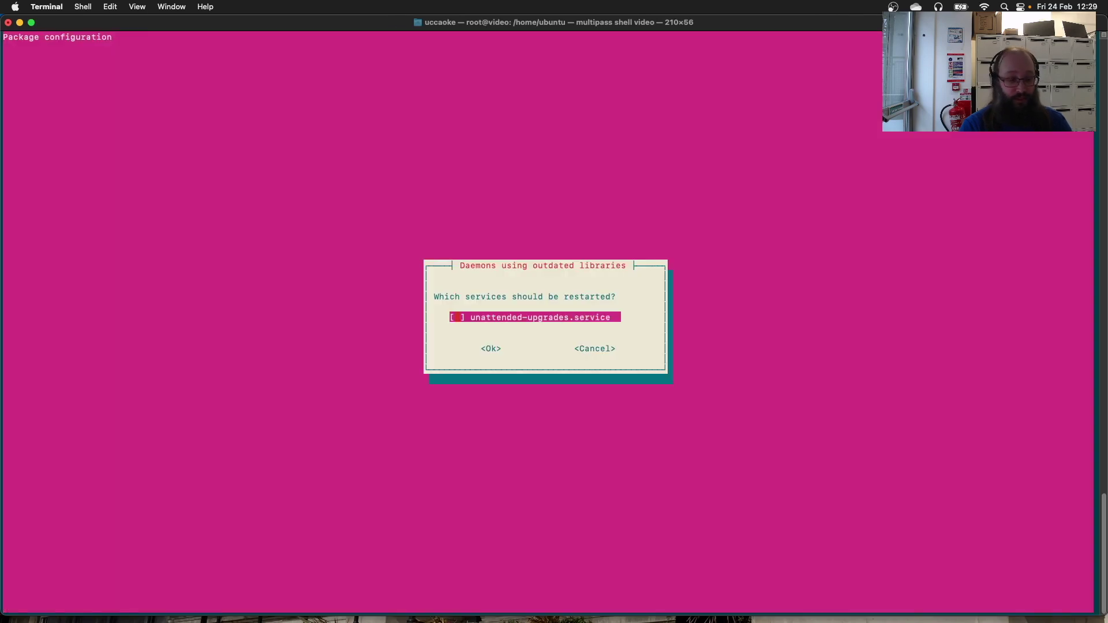
pyautogui.press('Return')
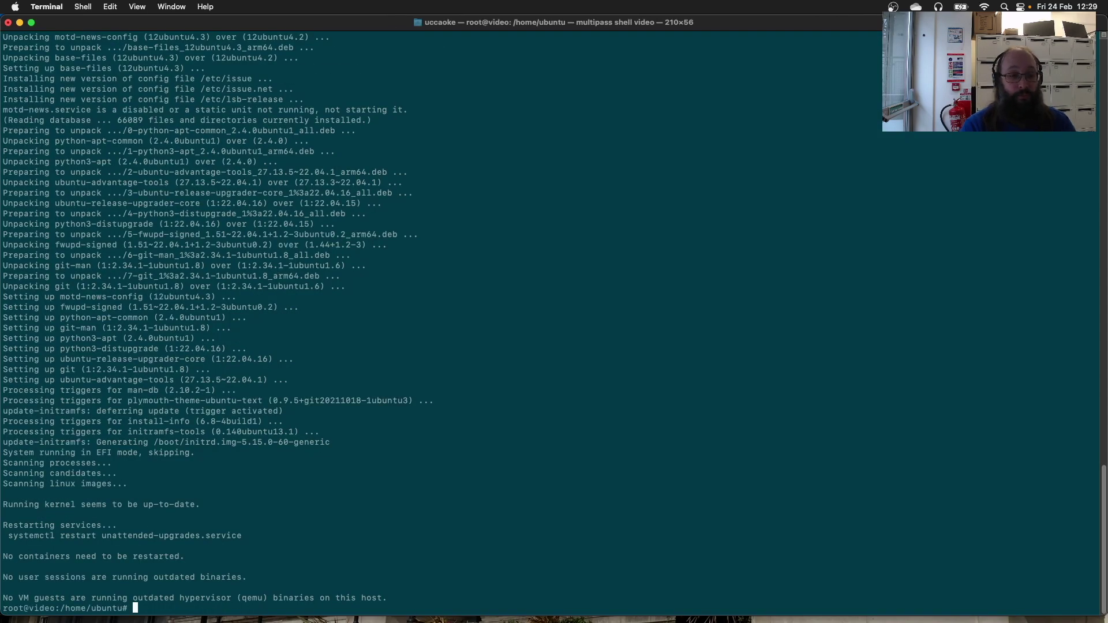
pyautogui.write('ap')
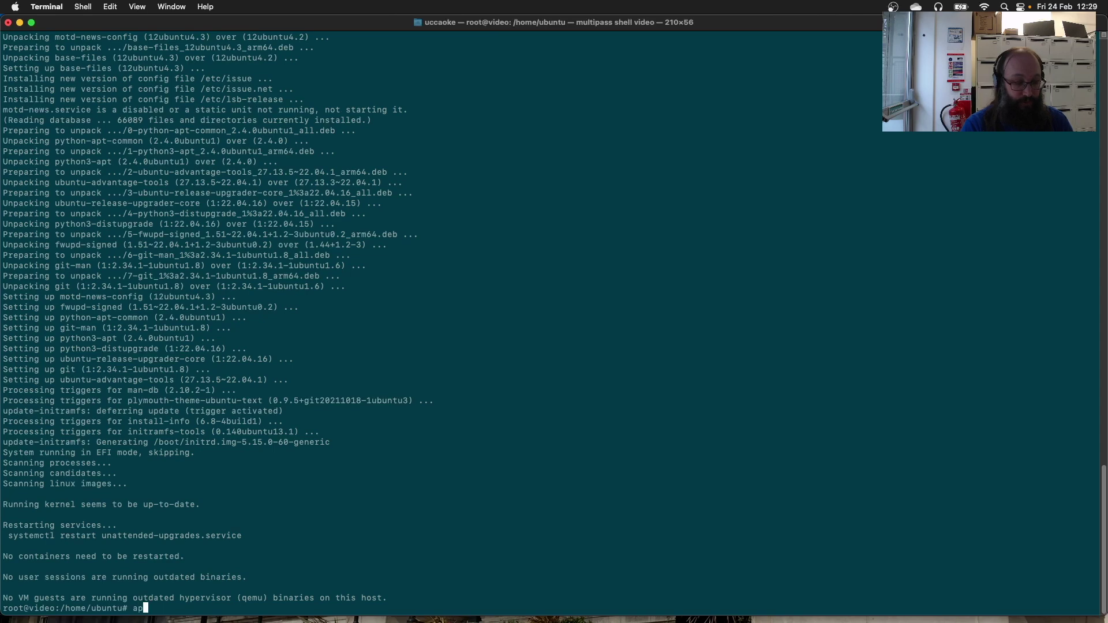
pyautogui.write('t install gfortran')
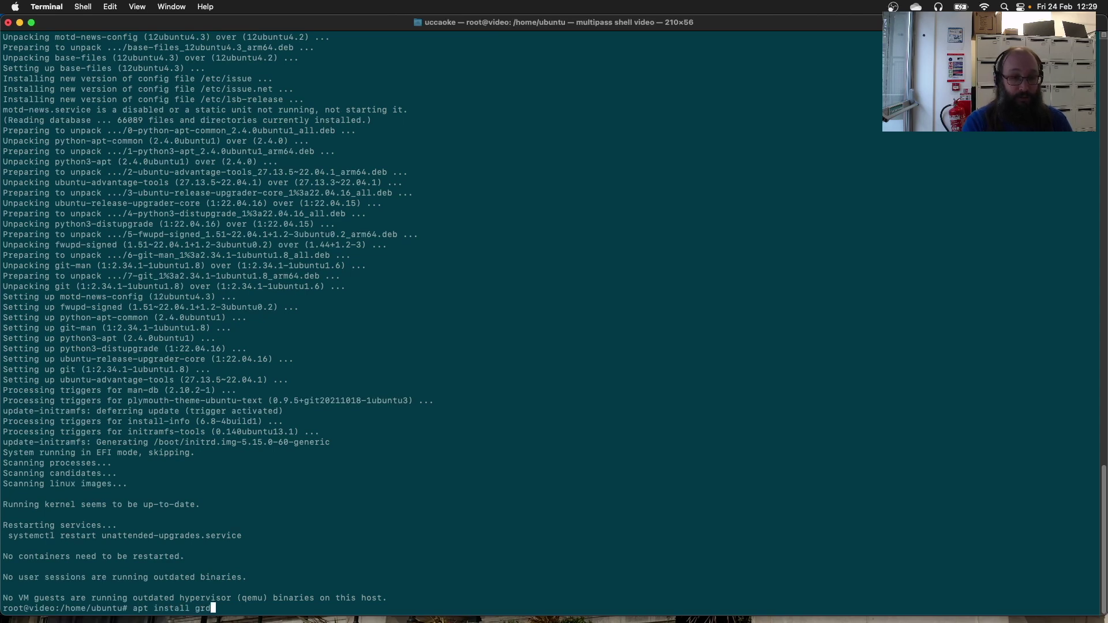
# - Install gfortran with apt and verify 'gfortran -v' reports gcc 11.3.0
pyautogui.press('Return')
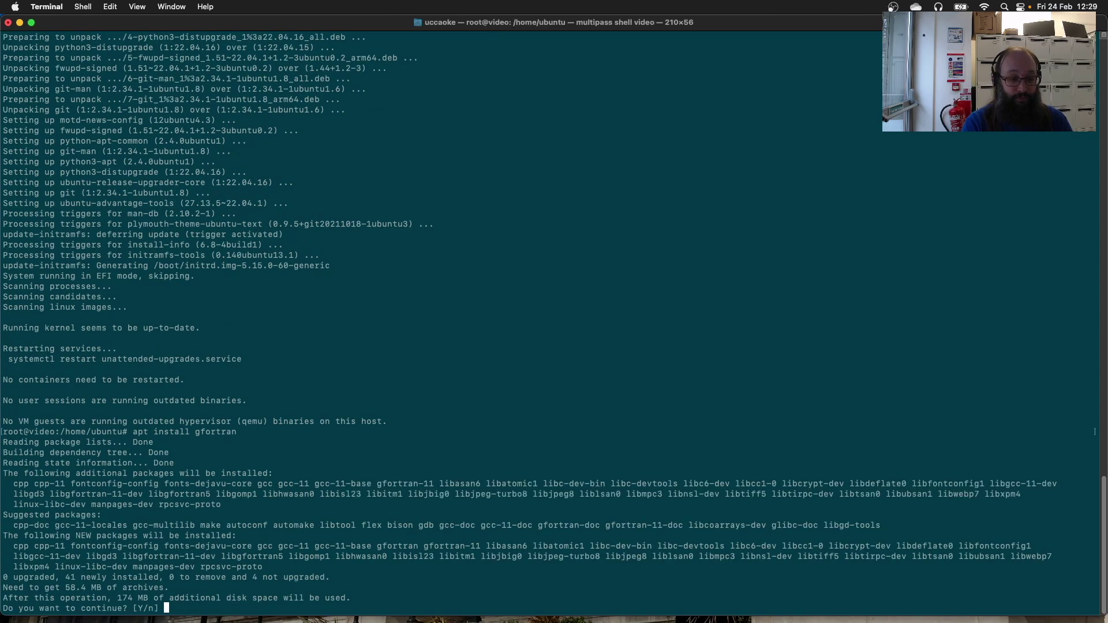
pyautogui.write('y')
pyautogui.press('Return')
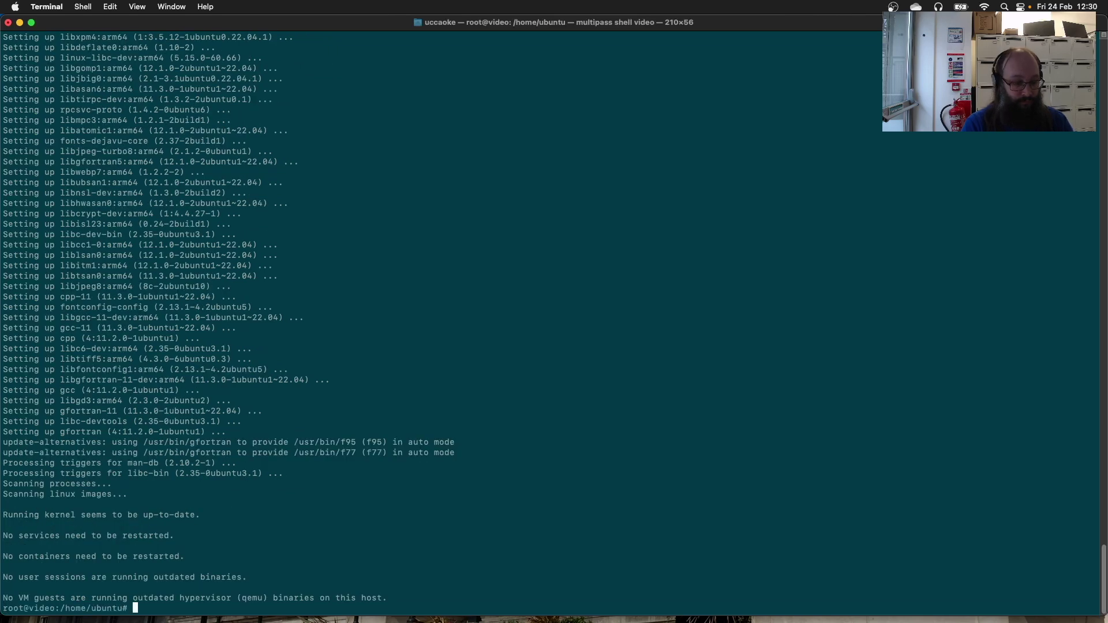
pyautogui.write('gfortran -v')
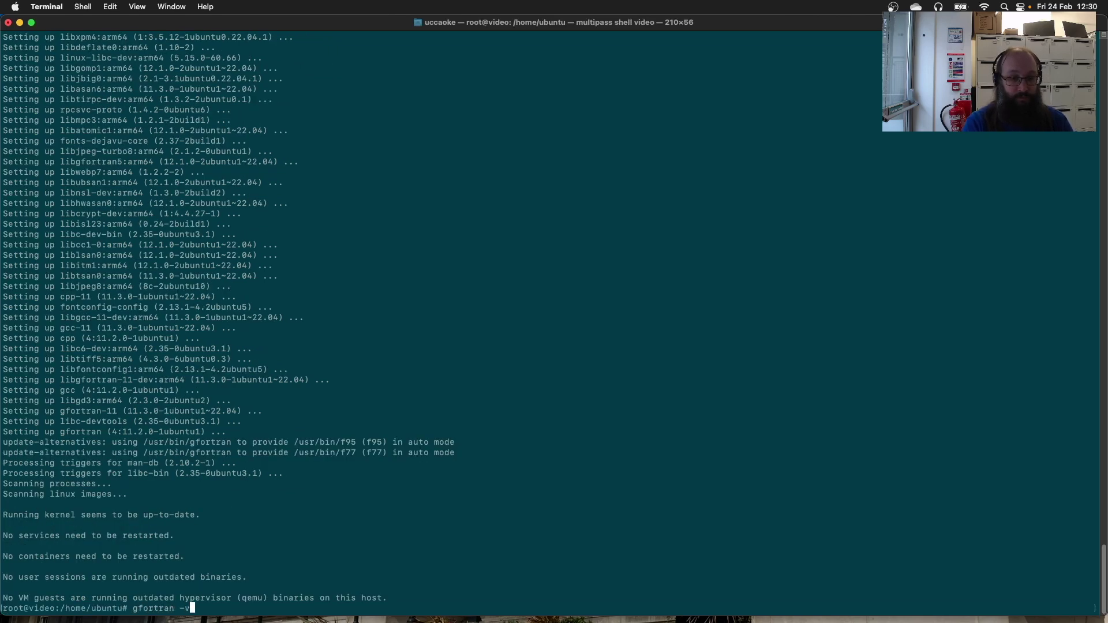
pyautogui.press('Return')
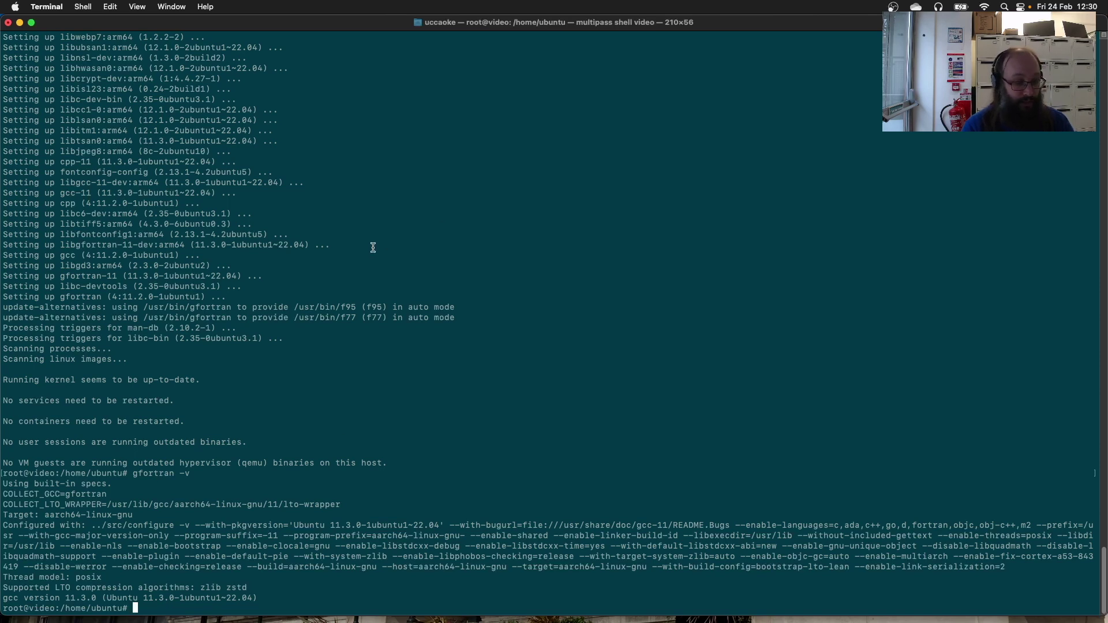
pyautogui.write('exit')
# - Exit the root and VM shells, then run 'mkdir Shared/video-home' on the host
pyautogui.press('Return')
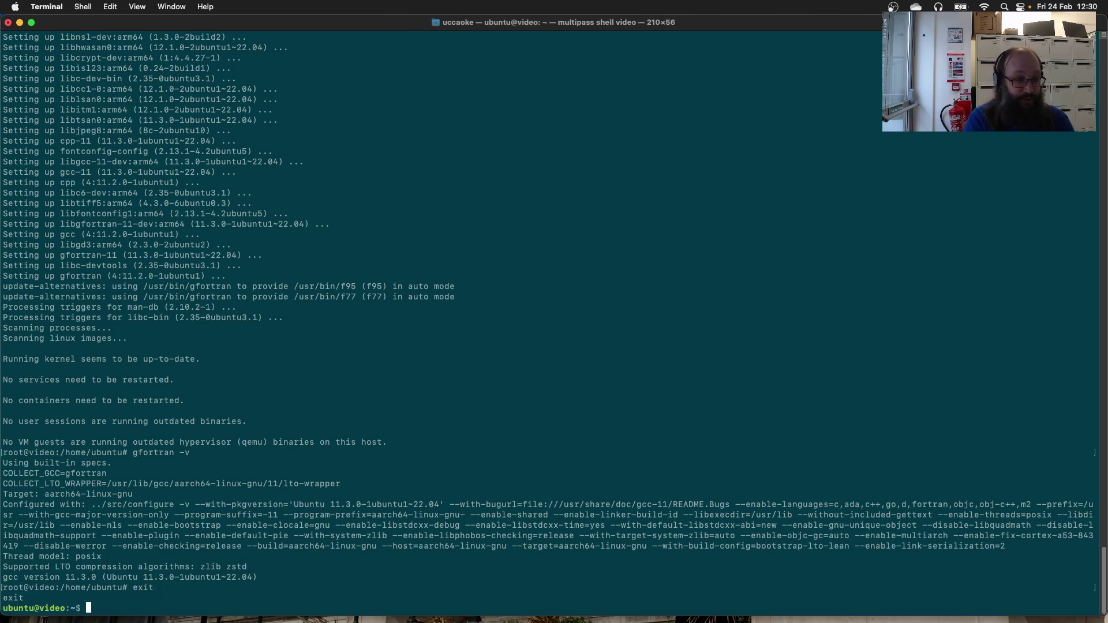
pyautogui.write('exit')
pyautogui.press('Return')
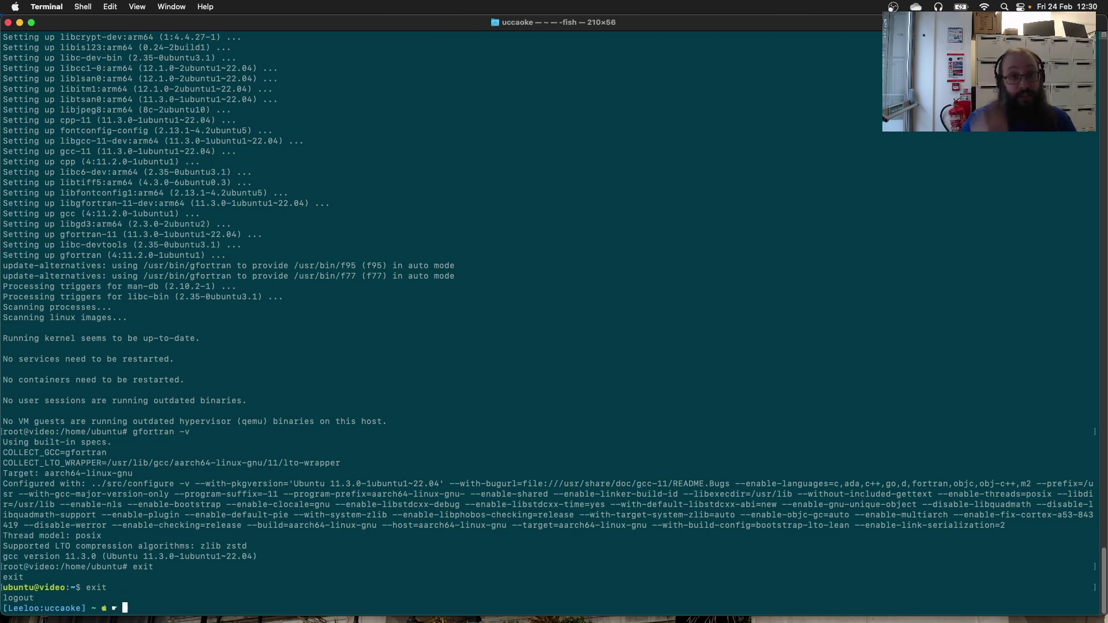
pyautogui.write('multipass list')
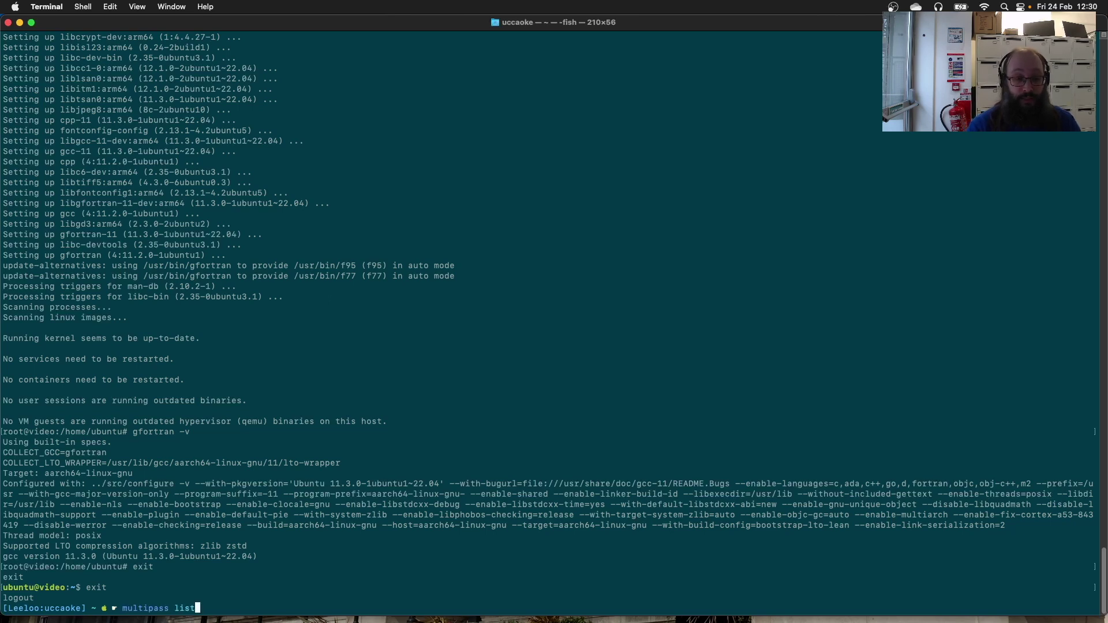
pyautogui.press('BackSpace')
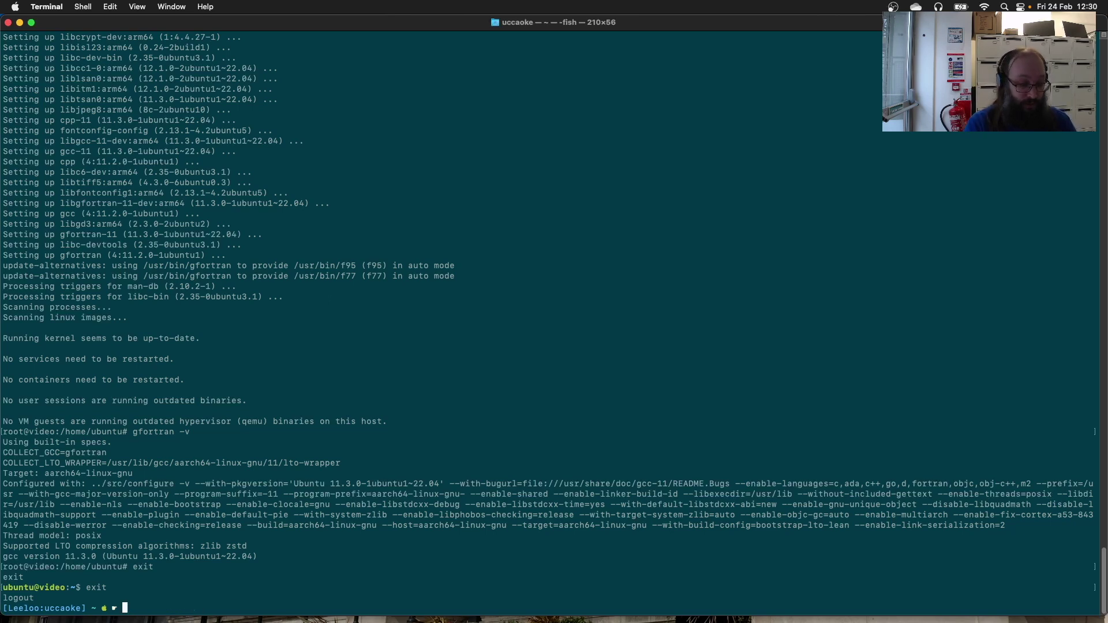
pyautogui.write('mkdir ')
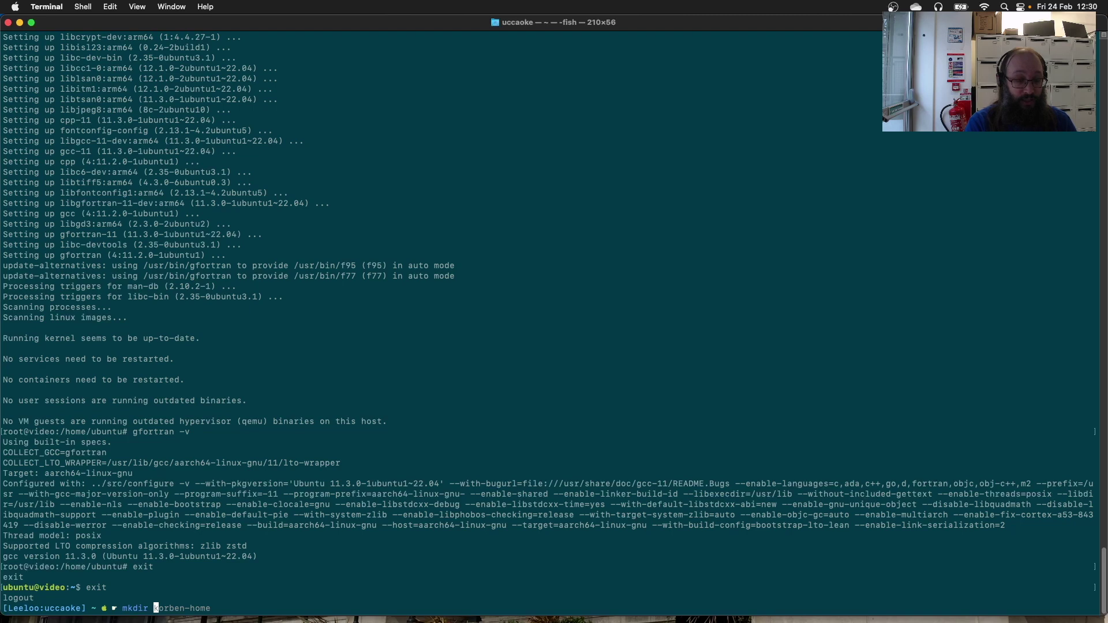
pyautogui.write('Sha')
pyautogui.press('Tab')
pyautogui.write('video-home')
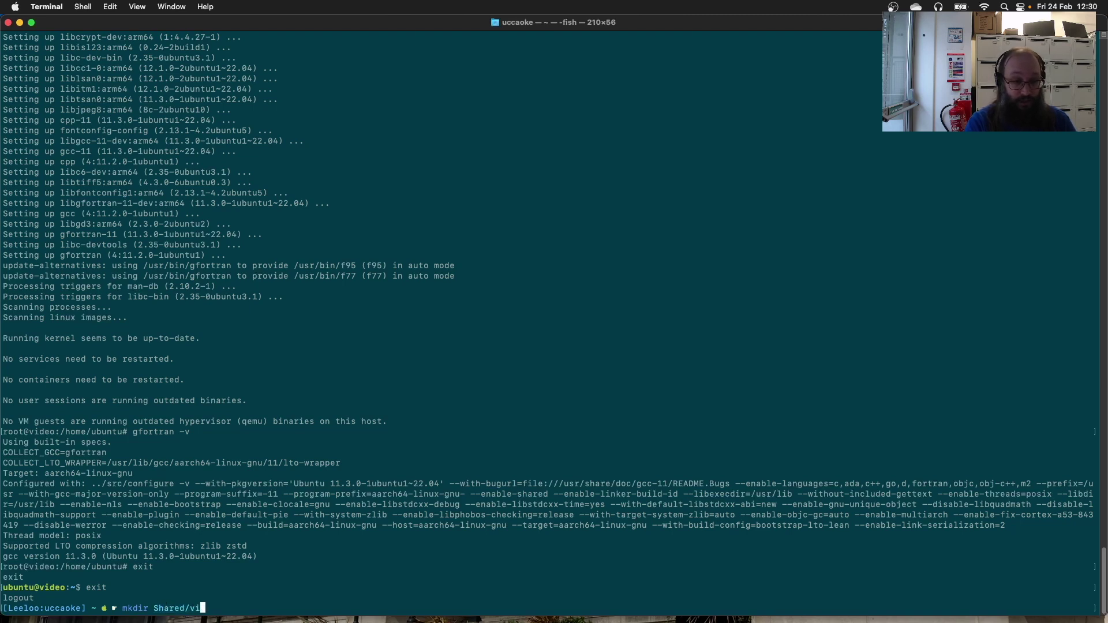
pyautogui.press('Return')
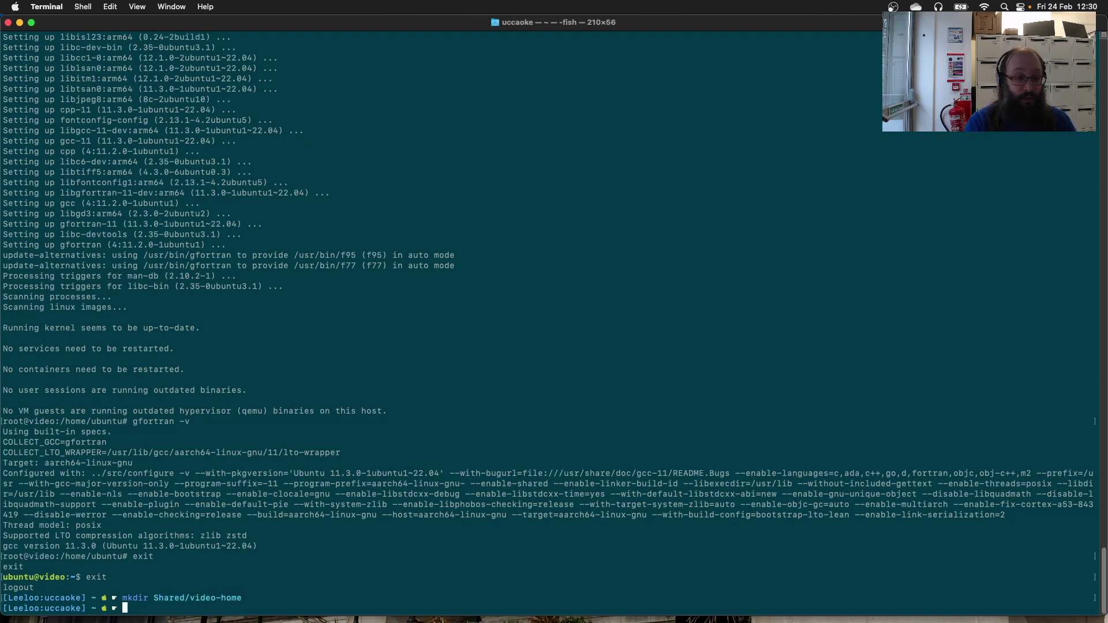
pyautogui.write('multipass mmo')
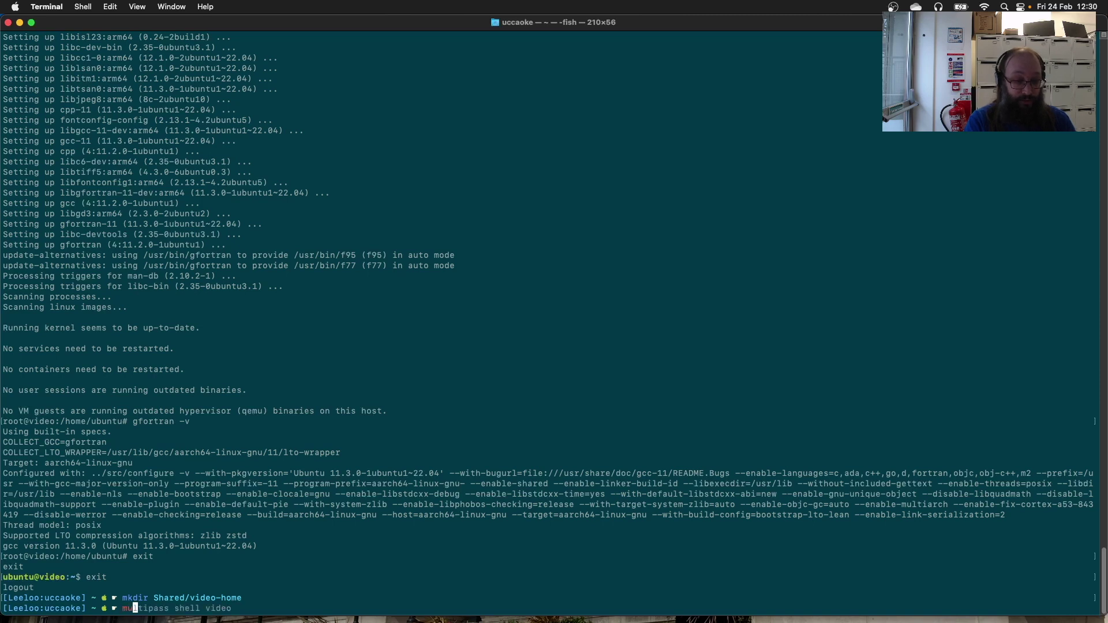
# - Run 'multipass mount' mapping Shared/video-home to video:/home/ubuntu/shared
pyautogui.press('BackSpace')
pyautogui.press('BackSpace')
pyautogui.write('ltipass m')
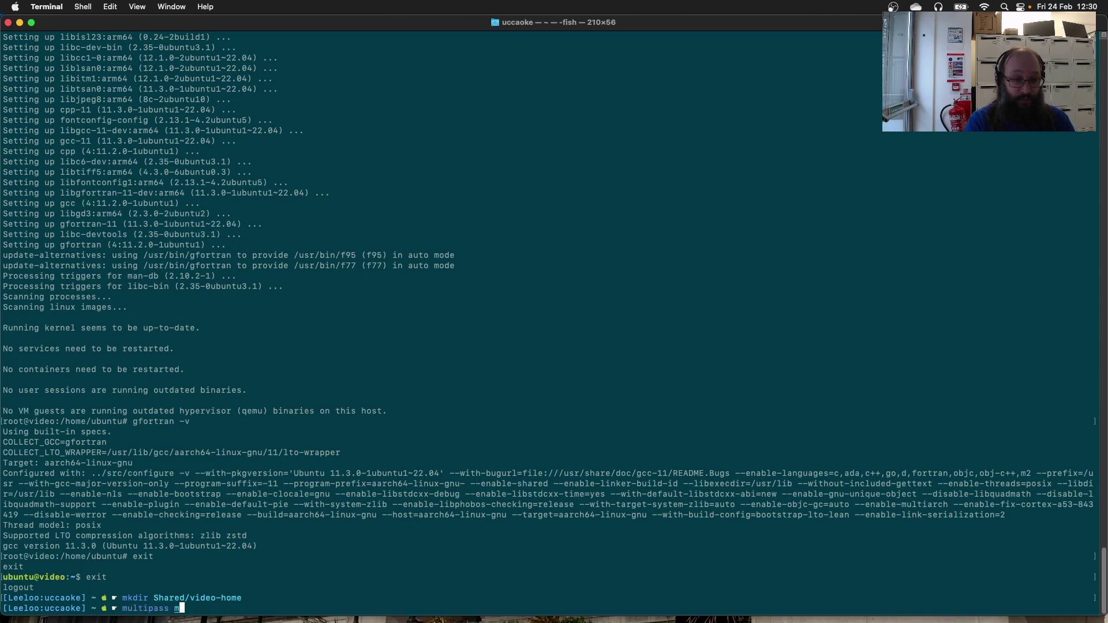
pyautogui.write('ount')
pyautogui.press('Right')
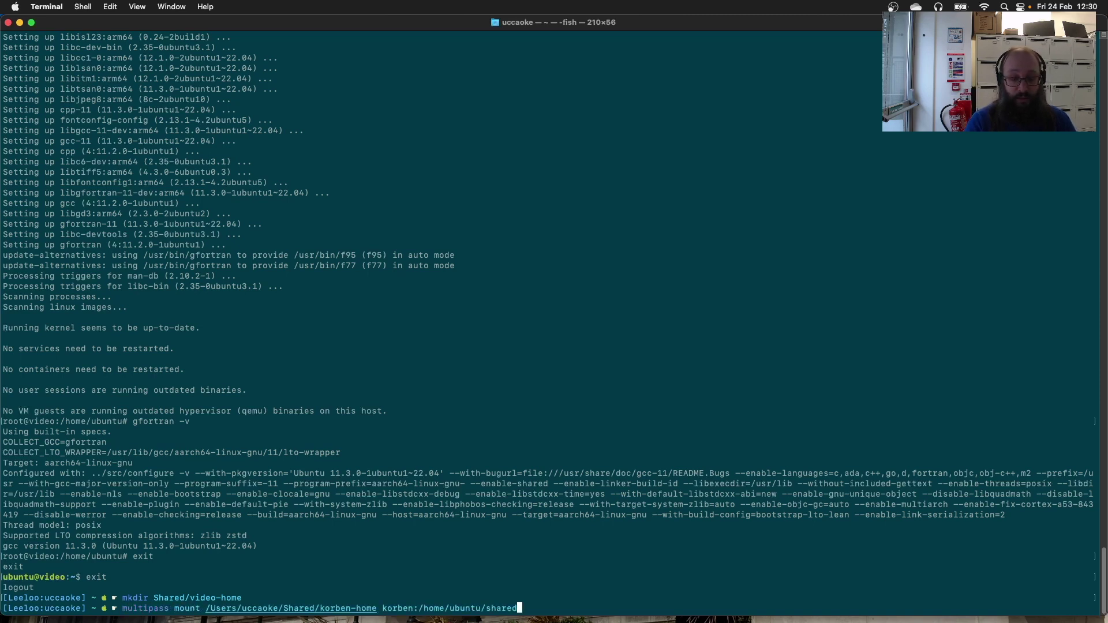
pyautogui.press('Left')
pyautogui.press('Left')
pyautogui.press('Left')
pyautogui.press('Left')
pyautogui.press('Left')
pyautogui.press('Left')
pyautogui.press('Left')
pyautogui.press('Left')
pyautogui.press('Left')
pyautogui.press('Left')
pyautogui.press('Left')
pyautogui.press('Left')
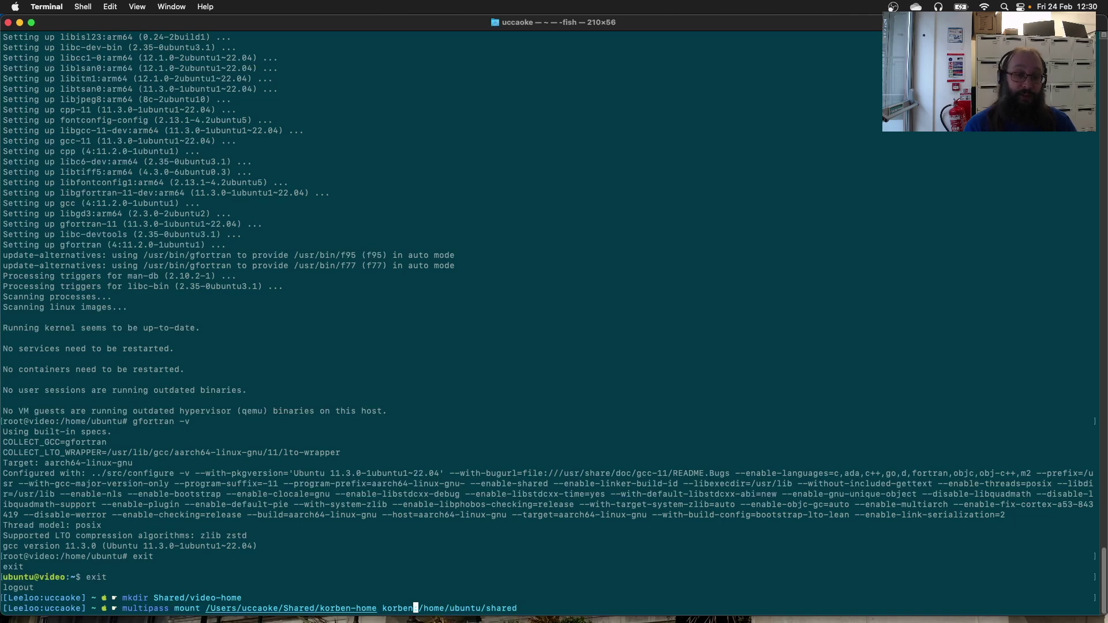
pyautogui.press('Left')
pyautogui.press('Left')
pyautogui.press('Left')
pyautogui.press('Left')
pyautogui.press('Left')
pyautogui.press('Left')
pyautogui.press('BackSpace')
pyautogui.press('BackSpace')
pyautogui.press('BackSpace')
pyautogui.press('BackSpace')
pyautogui.press('BackSpace')
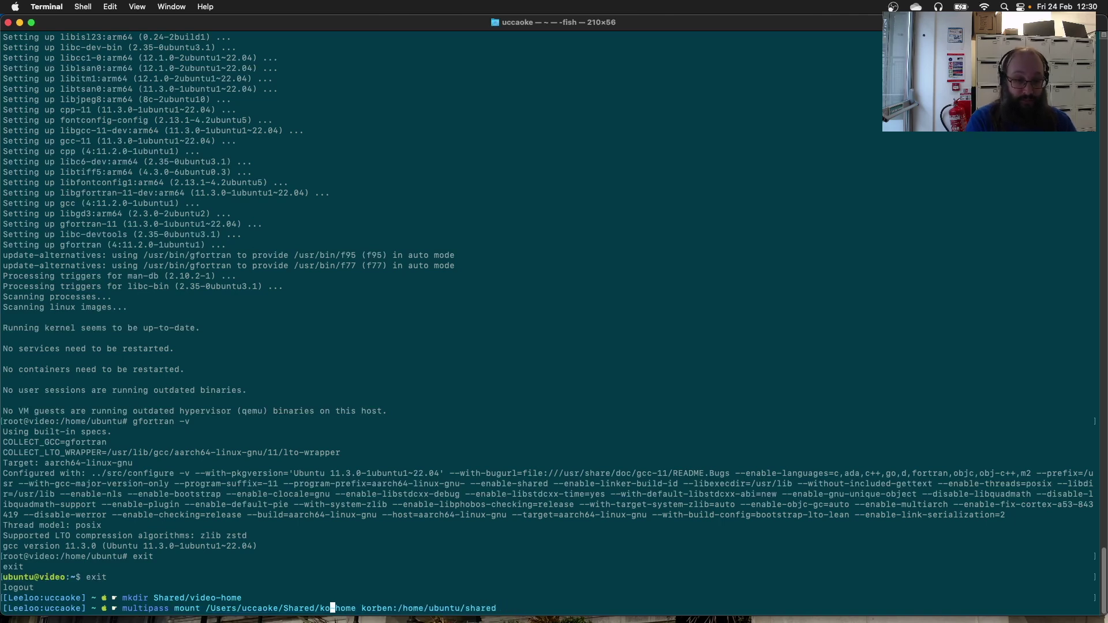
pyautogui.press('BackSpace')
pyautogui.press('BackSpace')
pyautogui.write('vid')
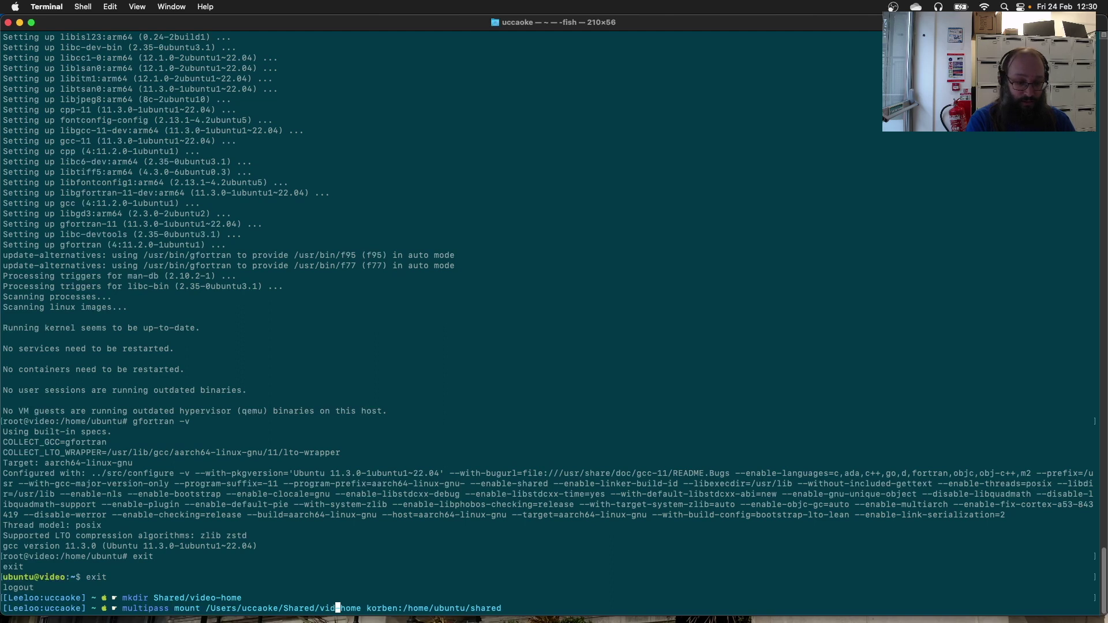
pyautogui.write('eo-')
pyautogui.press('Right')
pyautogui.press('Right')
pyautogui.press('Right')
pyautogui.press('Right')
pyautogui.press('Right')
pyautogui.press('Right')
pyautogui.press('Right')
pyautogui.press('Right')
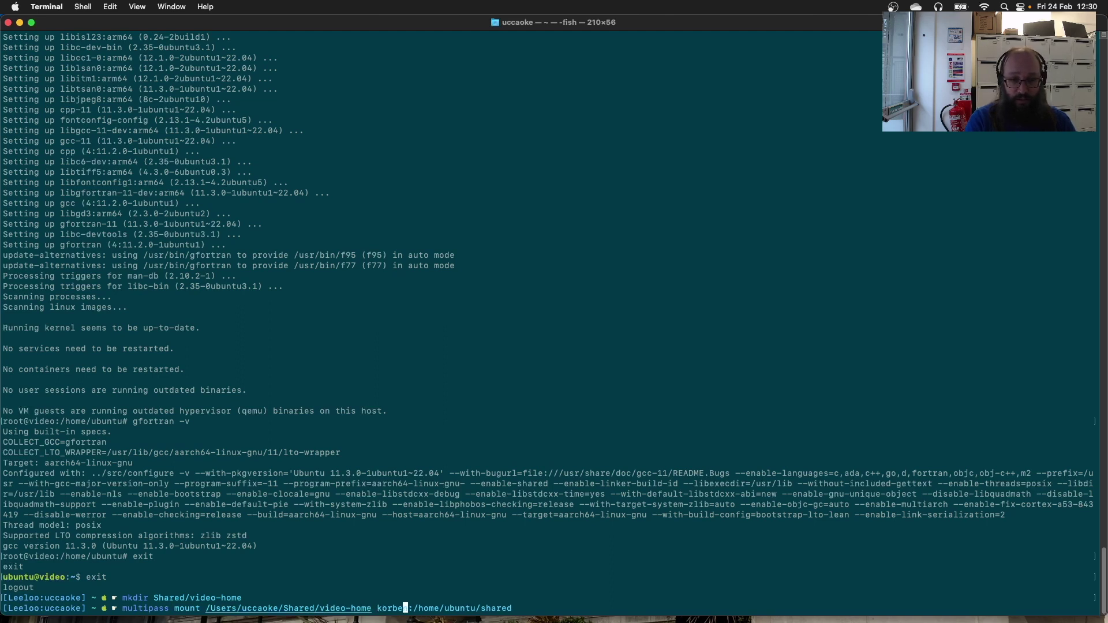
pyautogui.press('Right')
pyautogui.press('BackSpace')
pyautogui.press('BackSpace')
pyautogui.press('BackSpace')
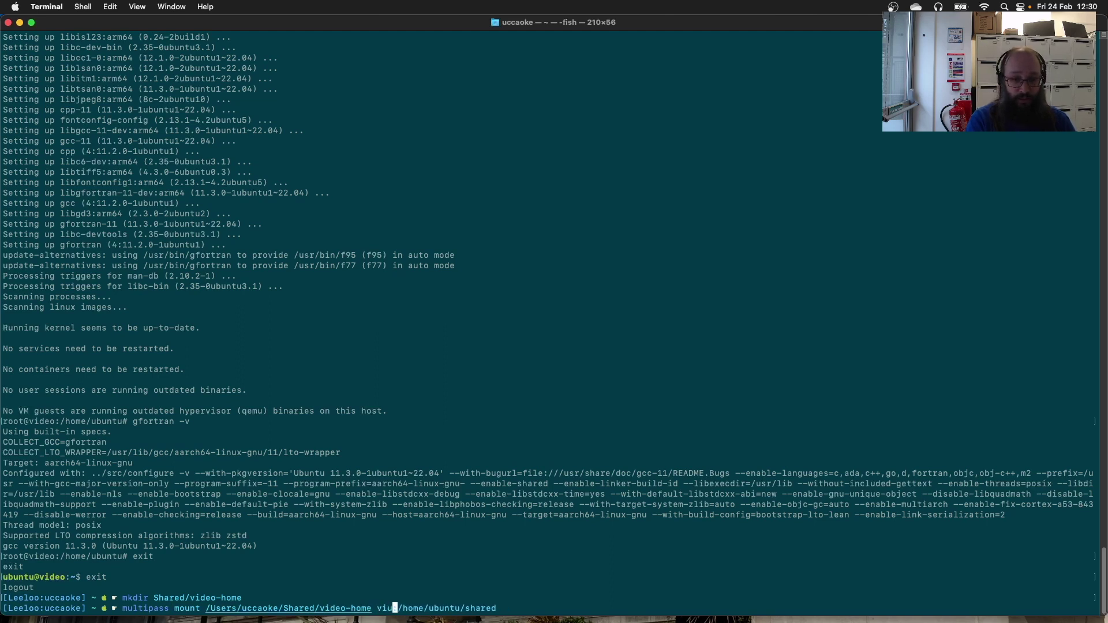
pyautogui.write('video')
pyautogui.press('Return')
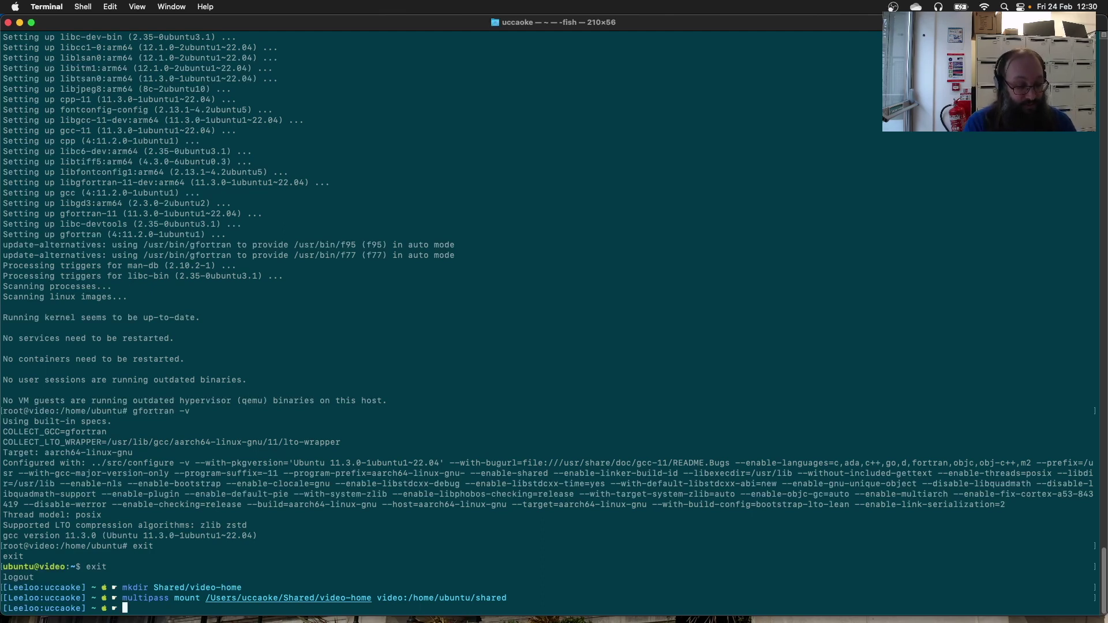
pyautogui.write('vim')
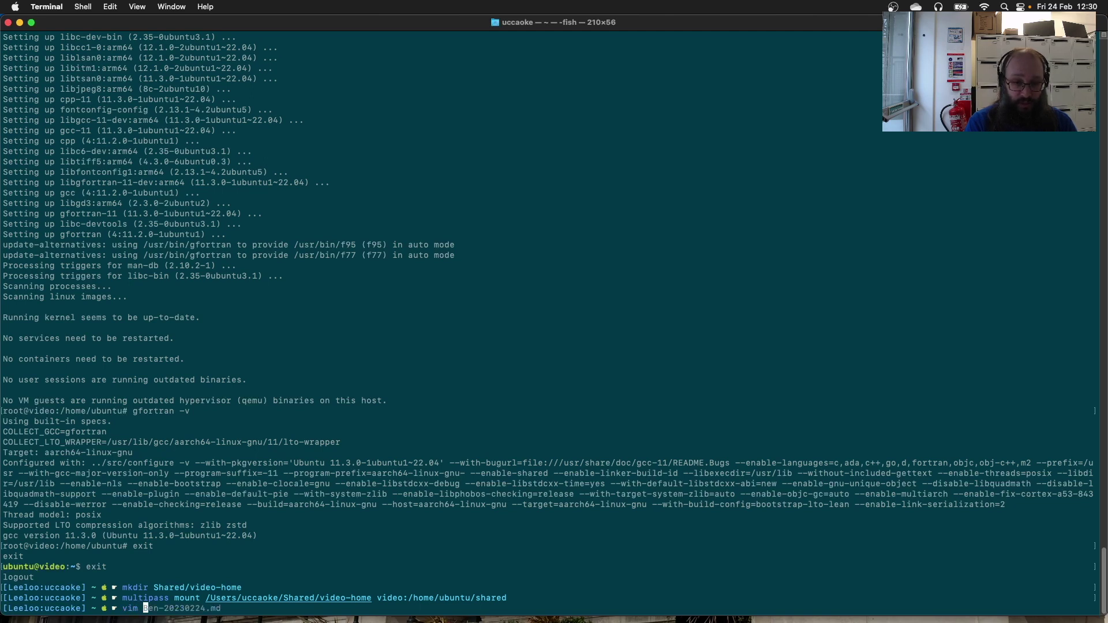
pyautogui.write(' Sh')
# - Write 'Hello from Mac' into Shared/video-home/hellop with vim and save it
pyautogui.press('Tab')
pyautogui.write('v')
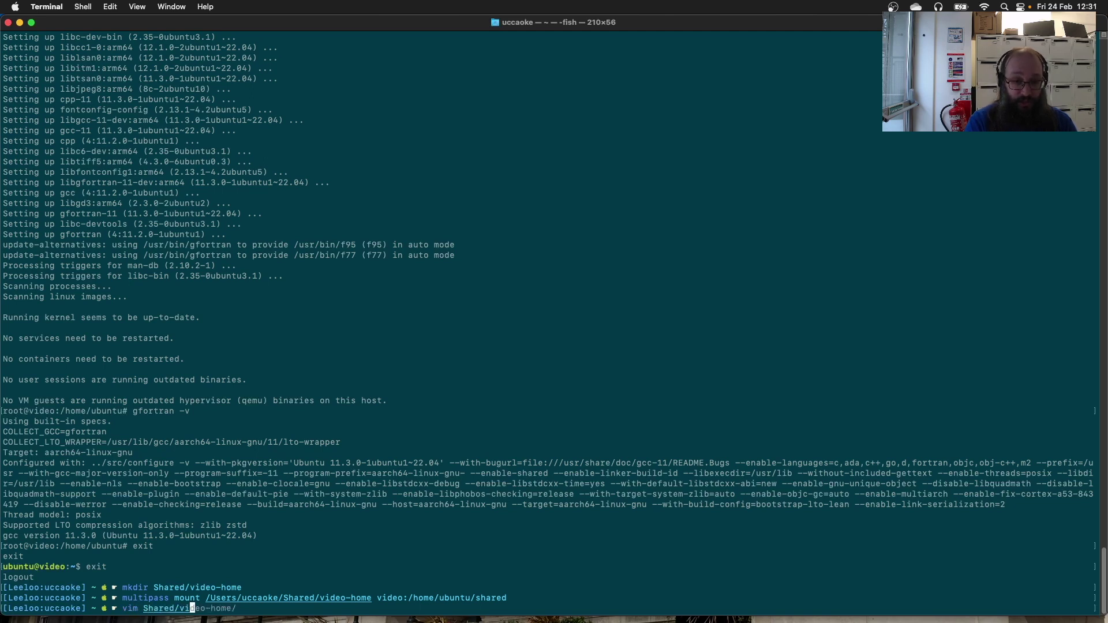
pyautogui.press('Tab')
pyautogui.write('hellop')
pyautogui.press('Return')
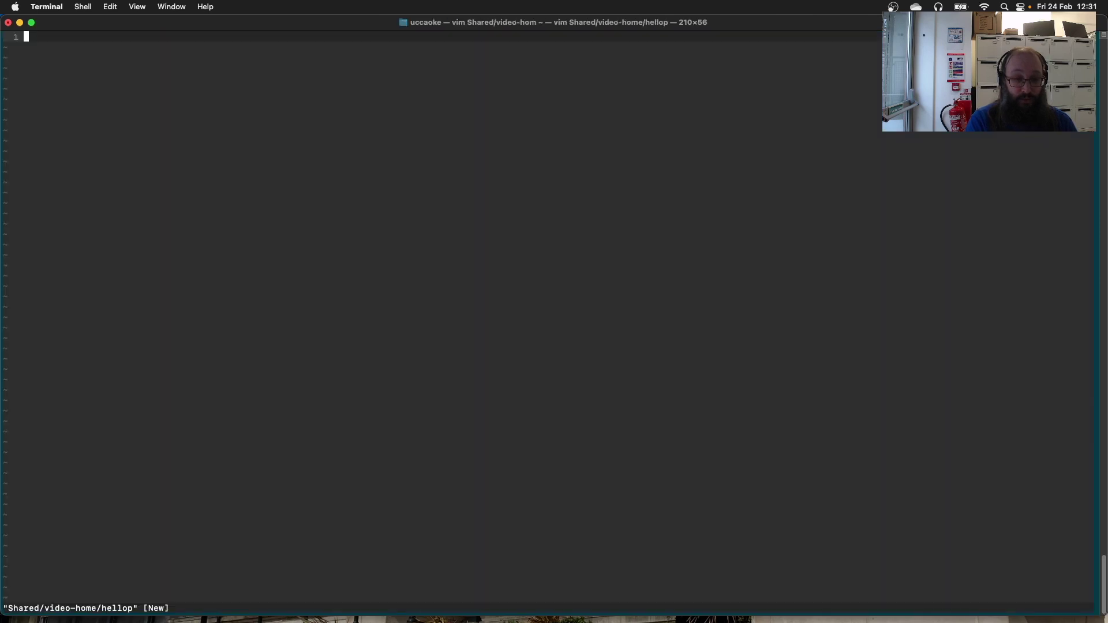
pyautogui.write('ibas')
pyautogui.press('BackSpace')
pyautogui.press('BackSpace')
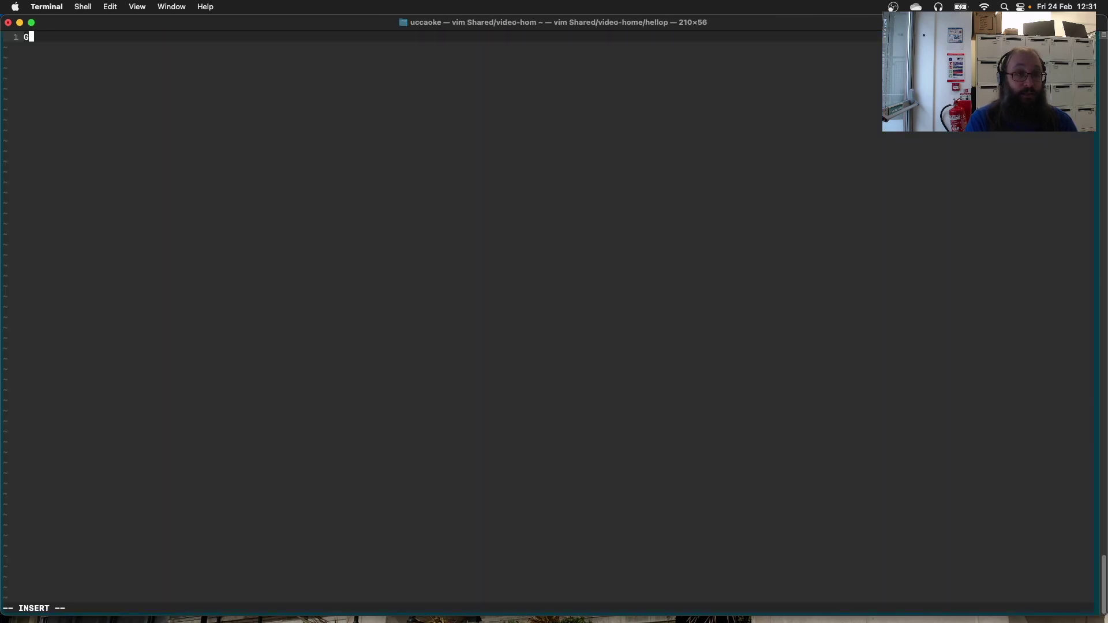
pyautogui.write('ello from ')
pyautogui.write('Mac')
pyautogui.press('Escape')
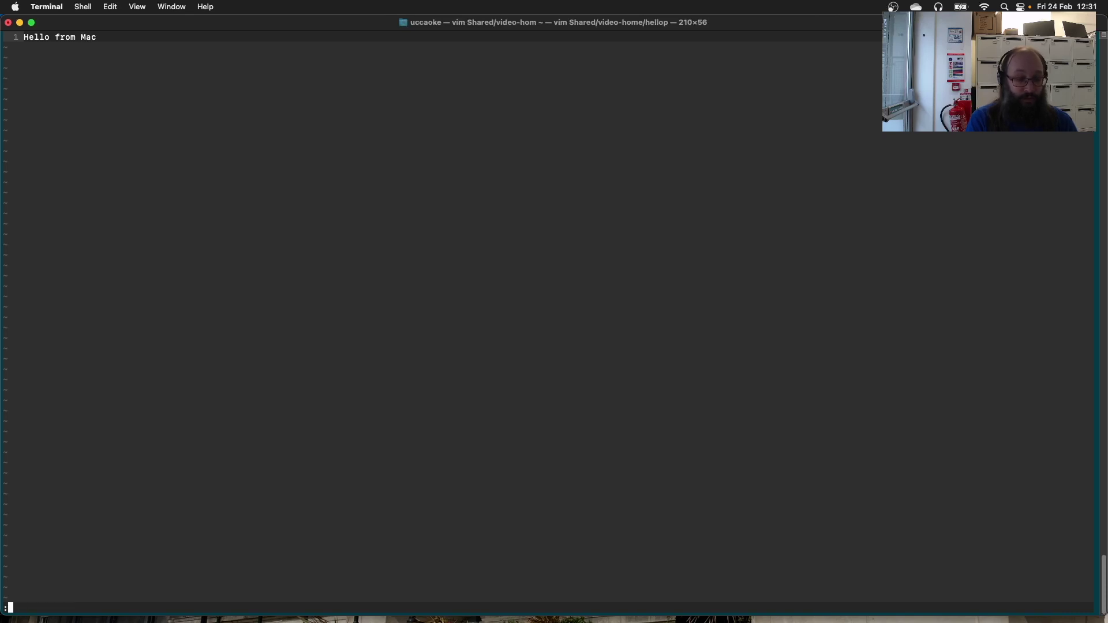
pyautogui.write(':wq')
pyautogui.press('Return')
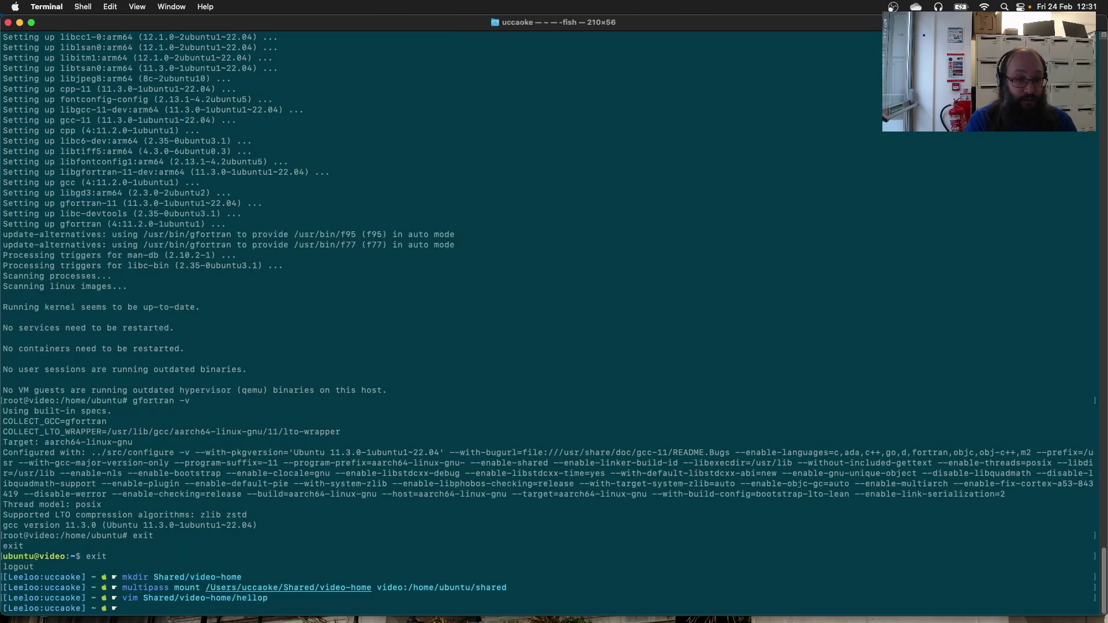
pyautogui.write('ssh')
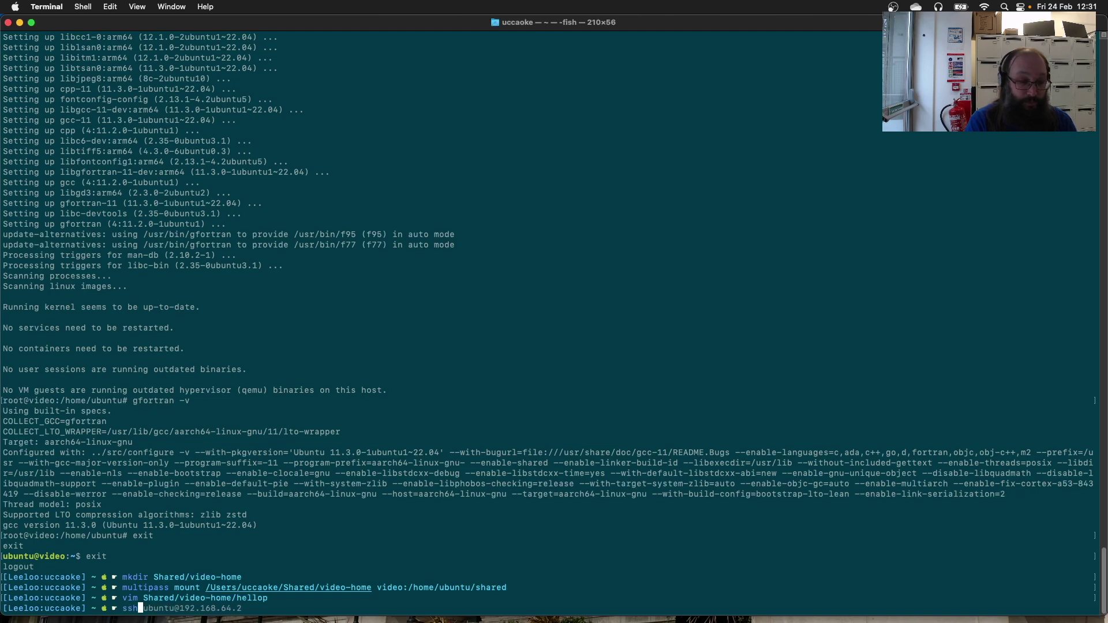
# - Shell into video, list the home folder, cat shared/hellop showing 'Hello from Mac', then exit
pyautogui.press('BackSpace')
pyautogui.press('BackSpace')
pyautogui.press('BackSpace')
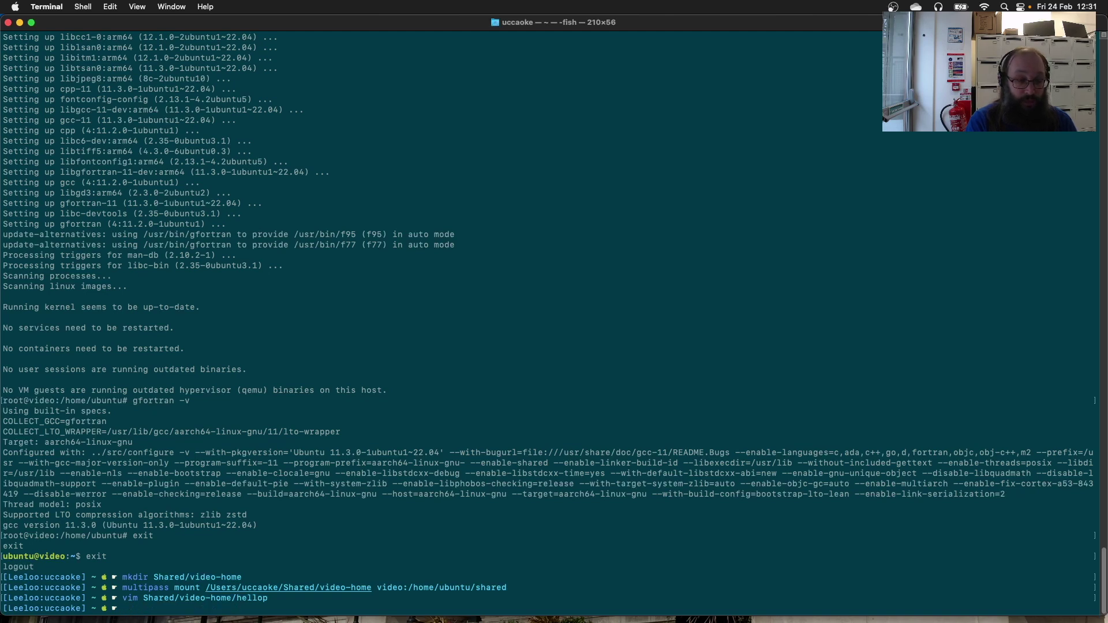
pyautogui.write('multipass she')
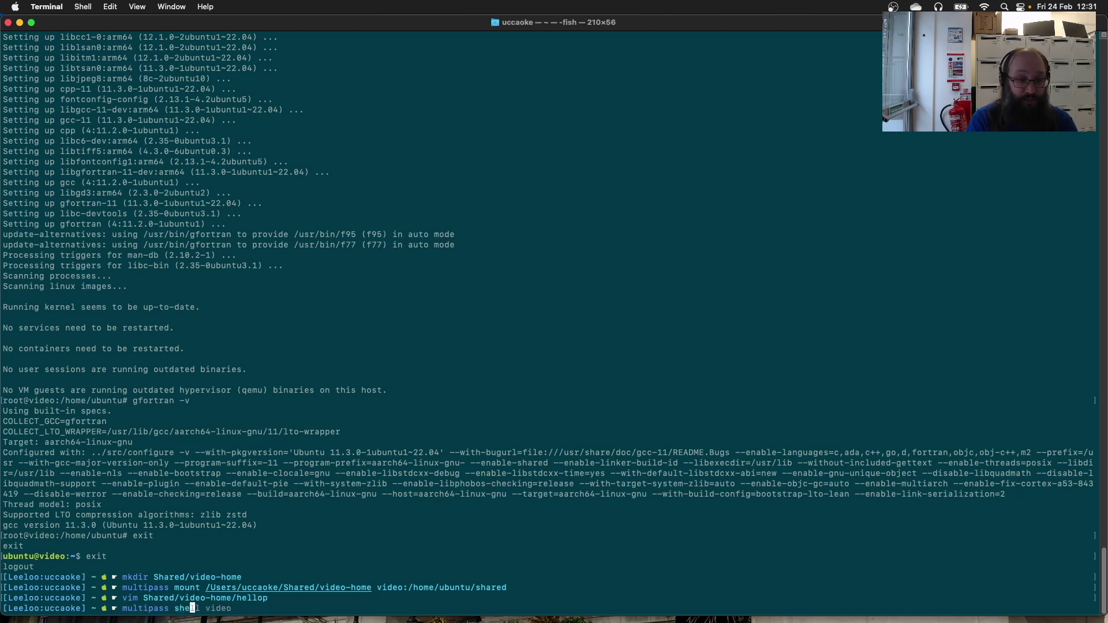
pyautogui.write('ell vid')
pyautogui.write('eo')
pyautogui.press('Return')
pyautogui.write('ls')
pyautogui.press('Return')
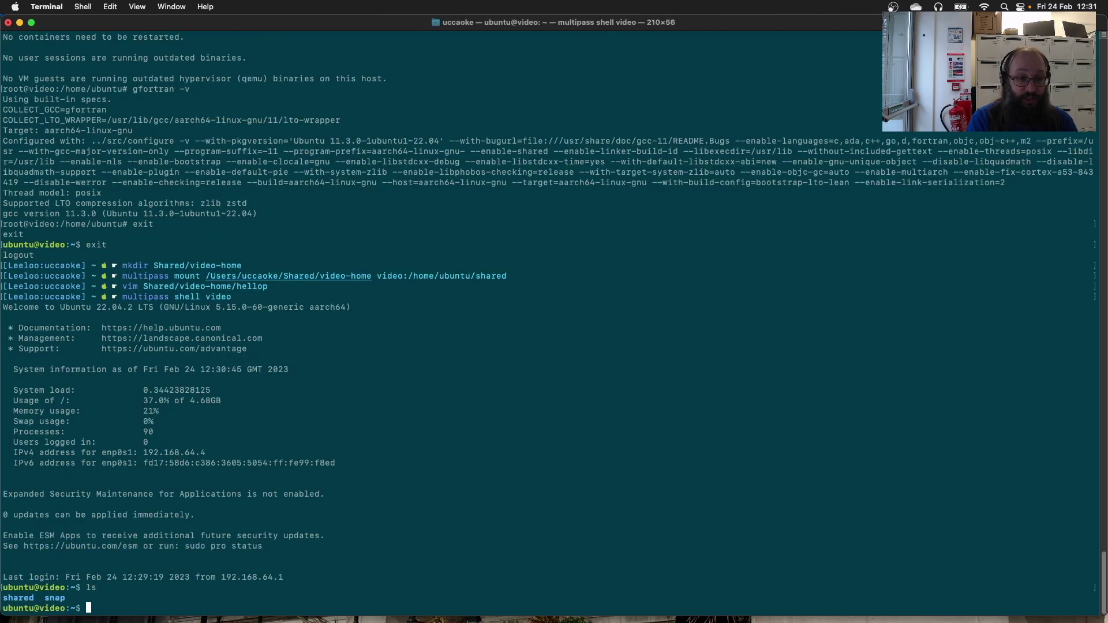
pyautogui.write('ls -alh')
pyautogui.press('Return')
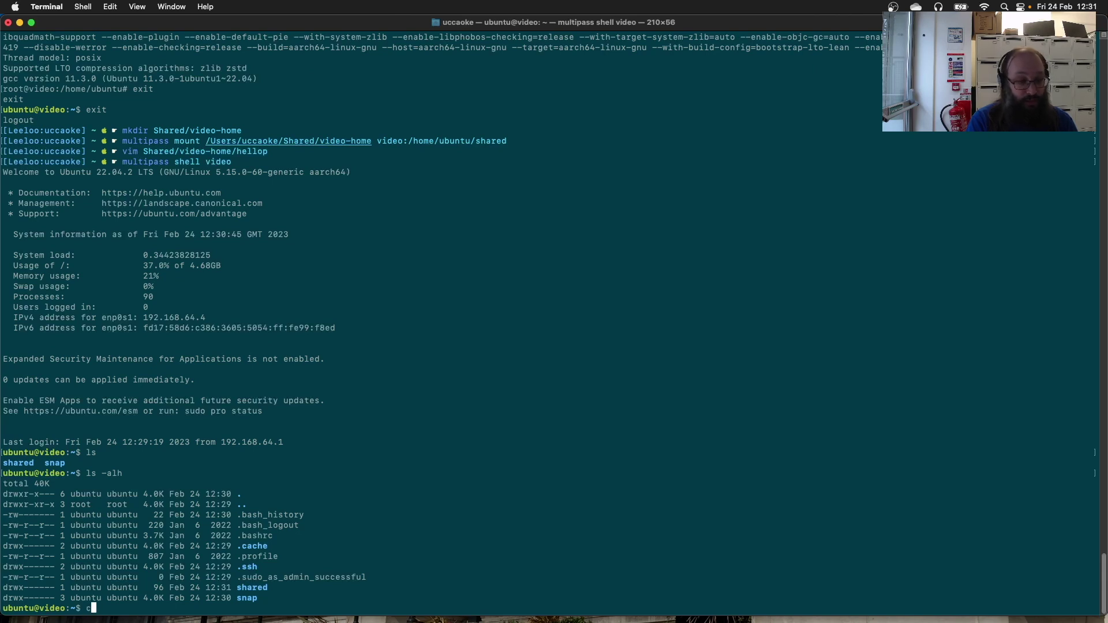
pyautogui.write('cat shared/hellop')
pyautogui.press('Return')
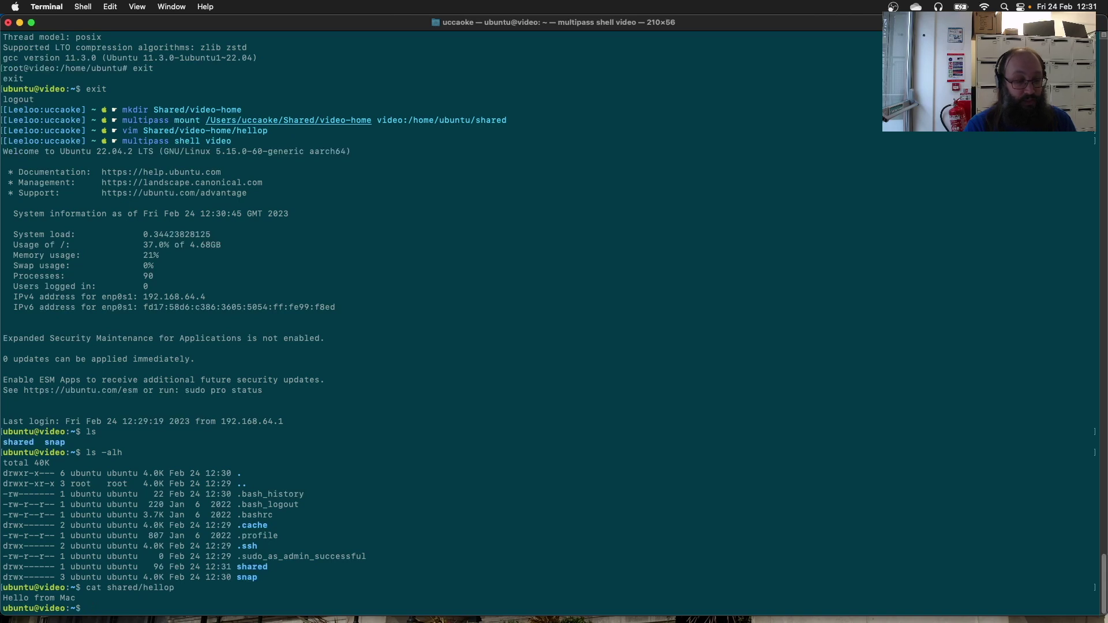
pyautogui.write('exit')
pyautogui.press('Return')
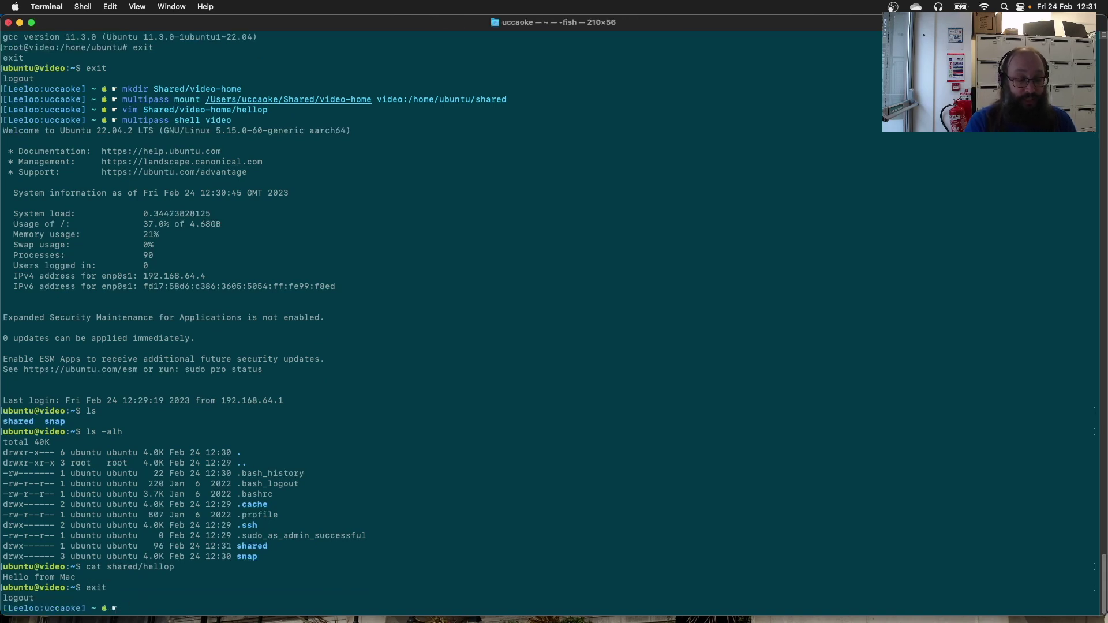
pyautogui.write('m')
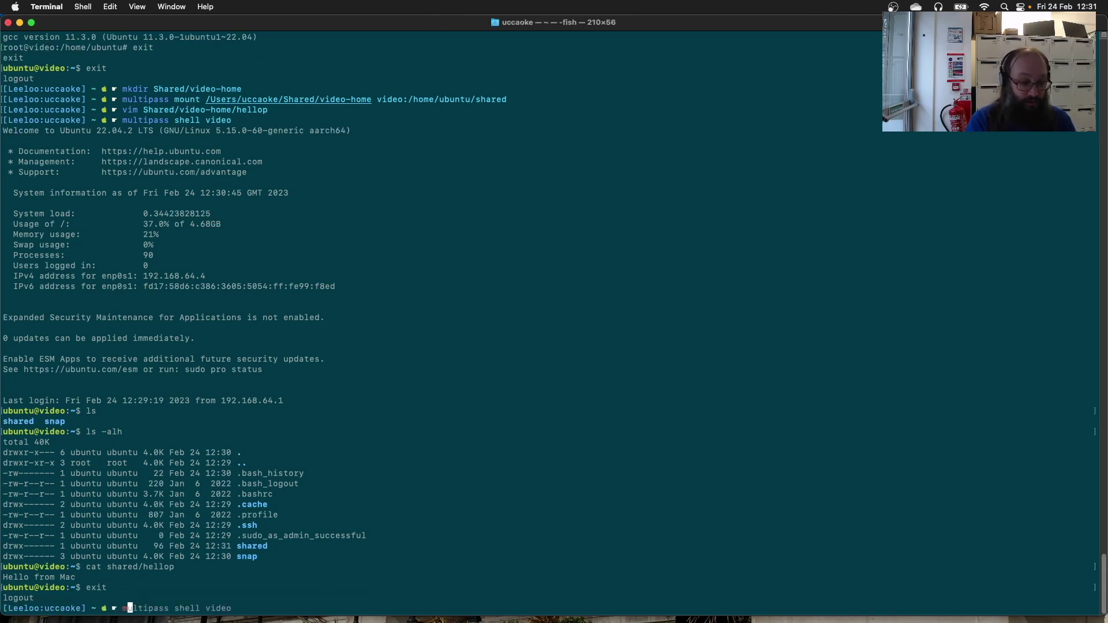
pyautogui.write('ultipa')
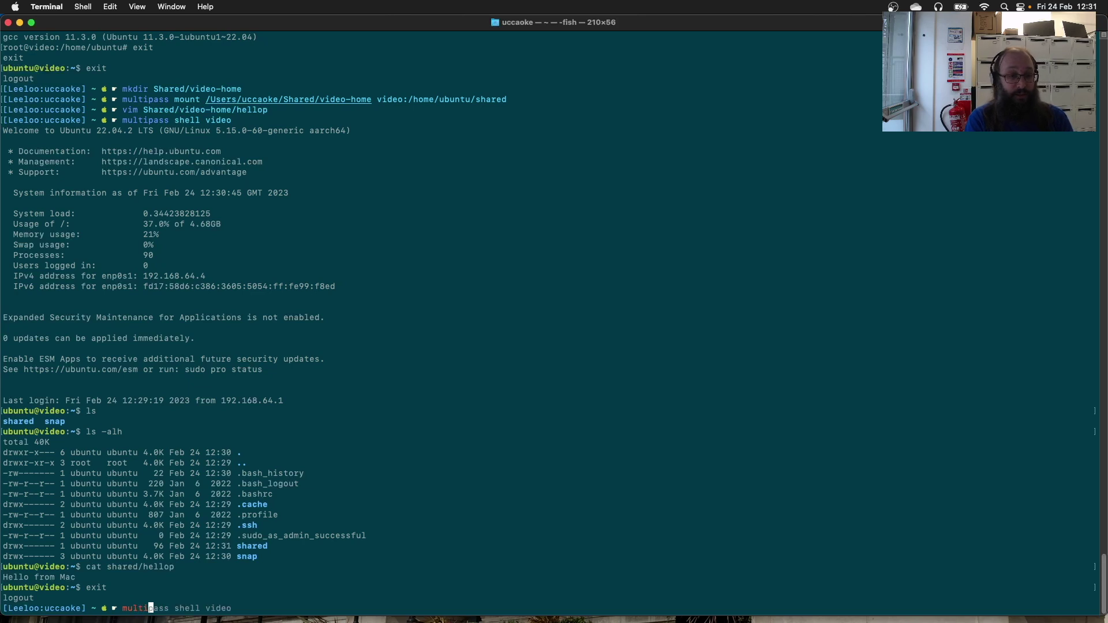
pyautogui.write('ss stop ')
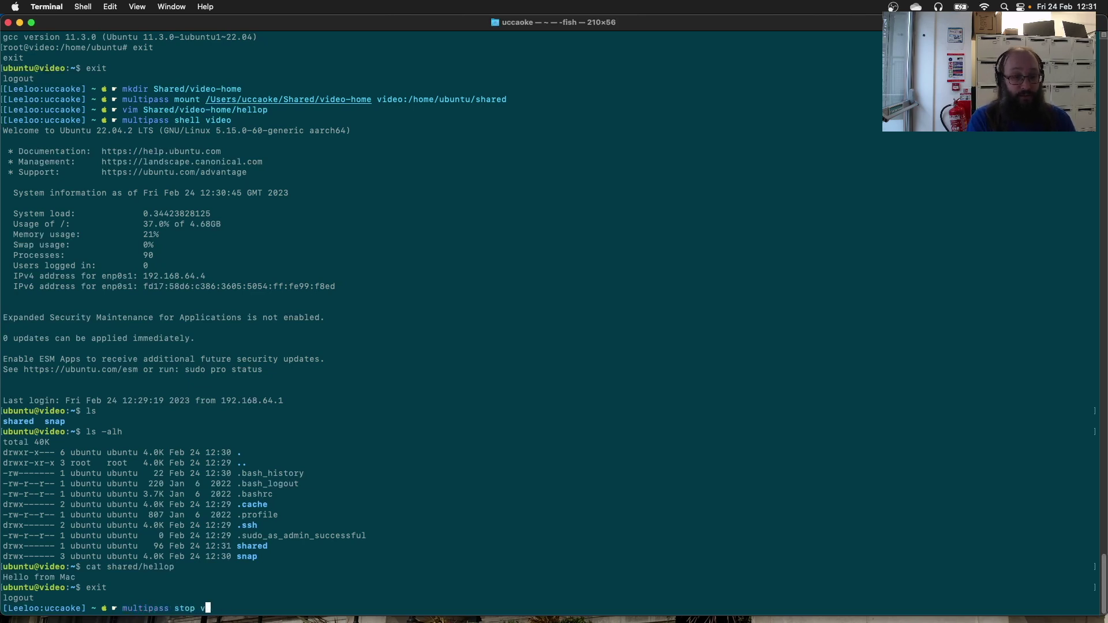
pyautogui.write('video')
# - Run 'multipass stop video' then 'multipass delete video', clearing the prompt afterwards
pyautogui.press('Return')
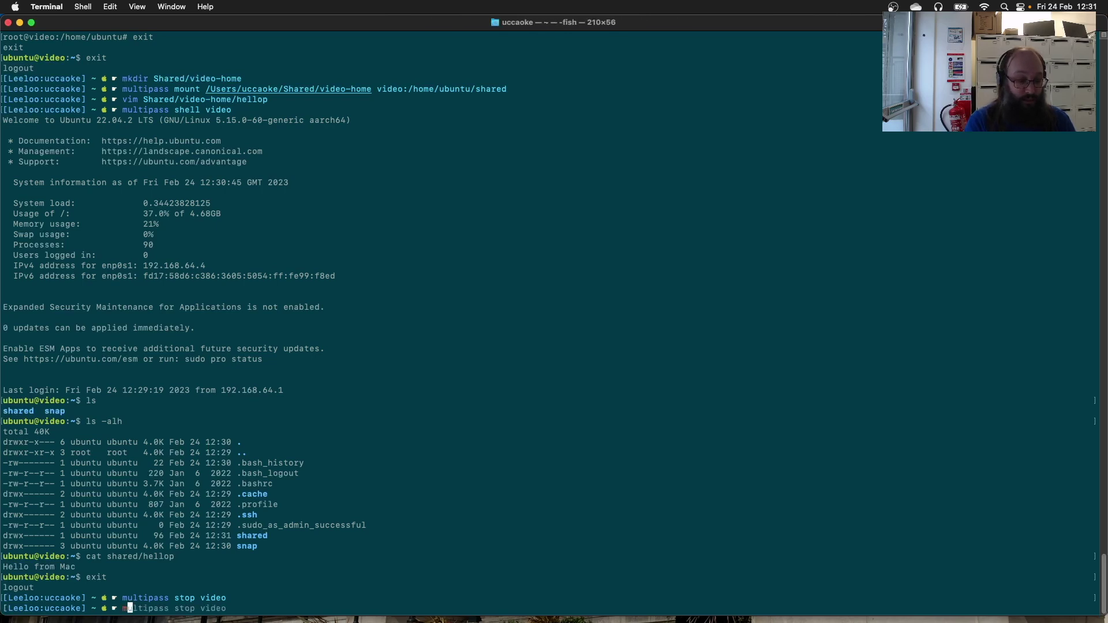
pyautogui.write('mult')
pyautogui.press('BackSpace')
pyautogui.press('BackSpace')
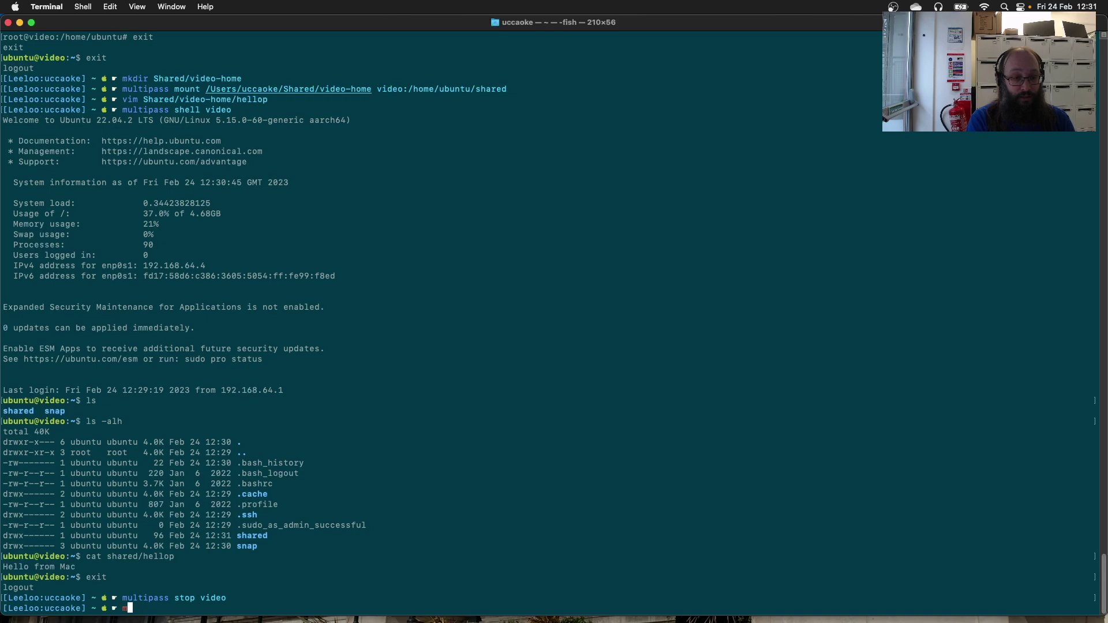
pyautogui.write('multipass delt')
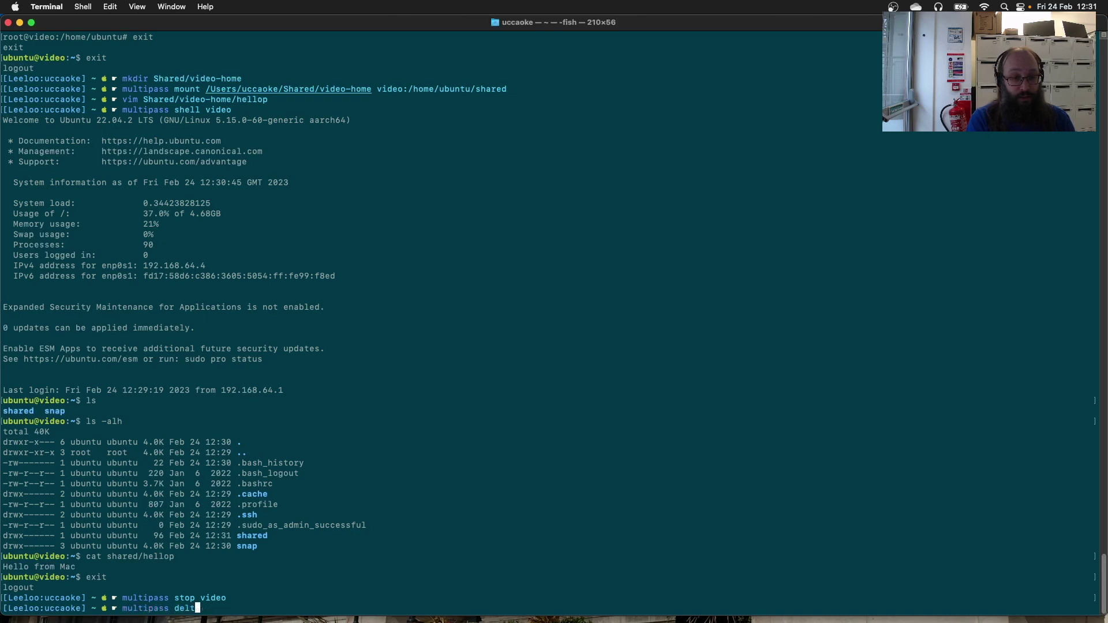
pyautogui.press('BackSpace')
pyautogui.write('ete video')
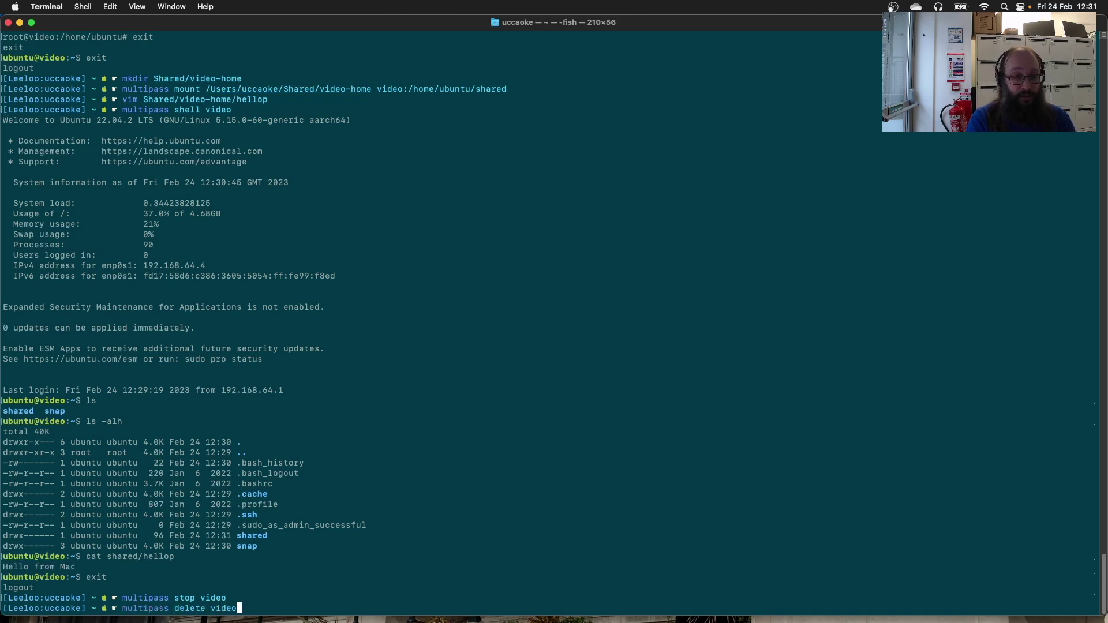
pyautogui.press('Return')
pyautogui.write('ls')
pyautogui.press('BackSpace')
pyautogui.press('BackSpace')
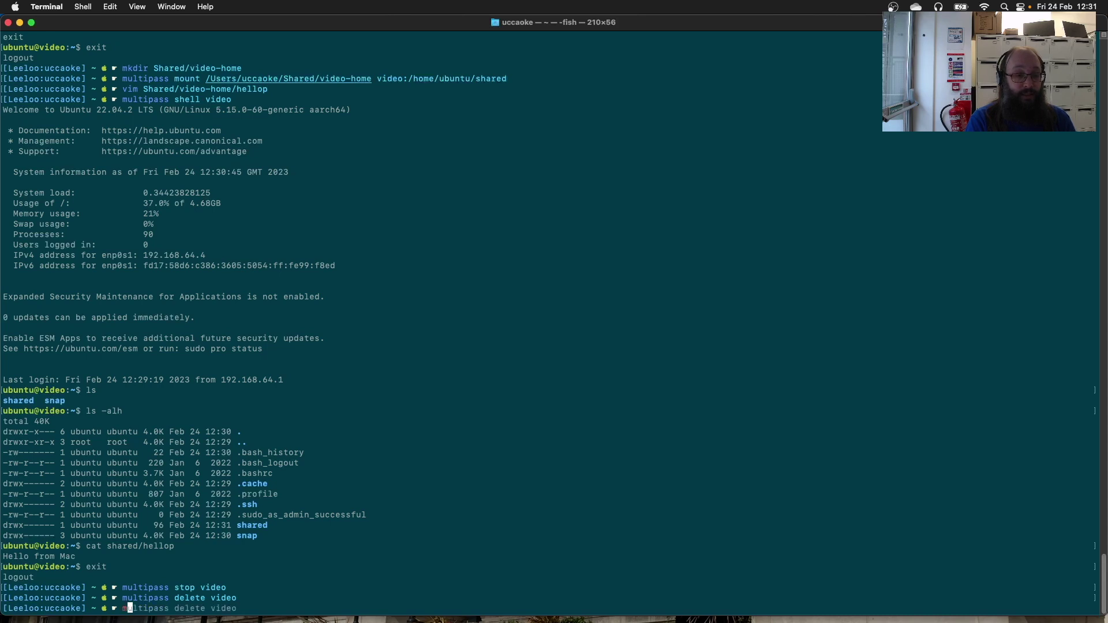
pyautogui.write('Mustipass list vid')
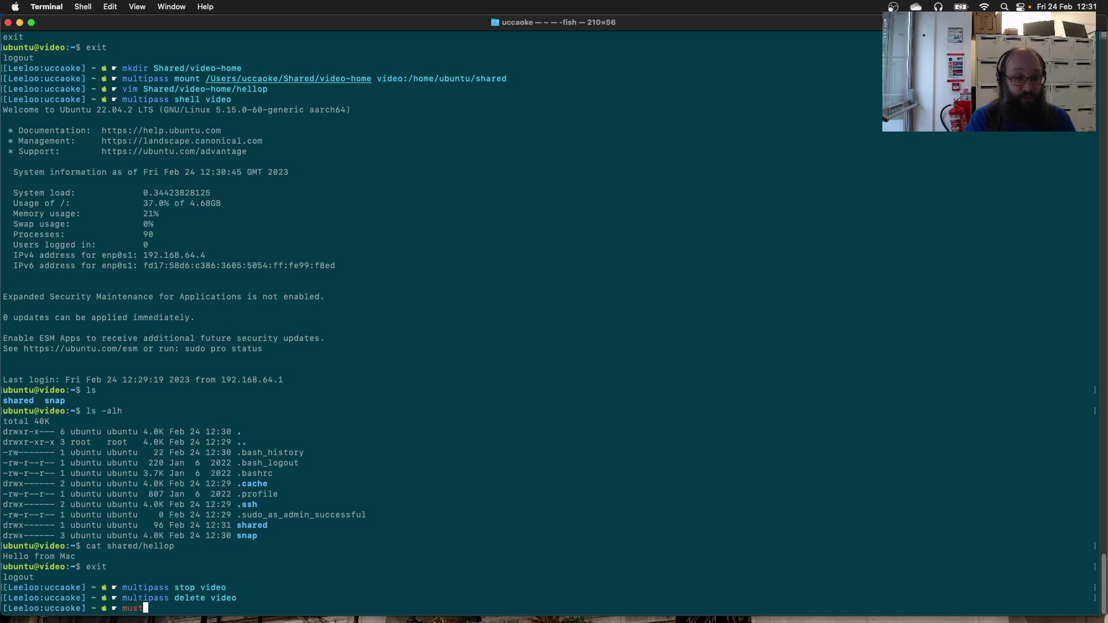